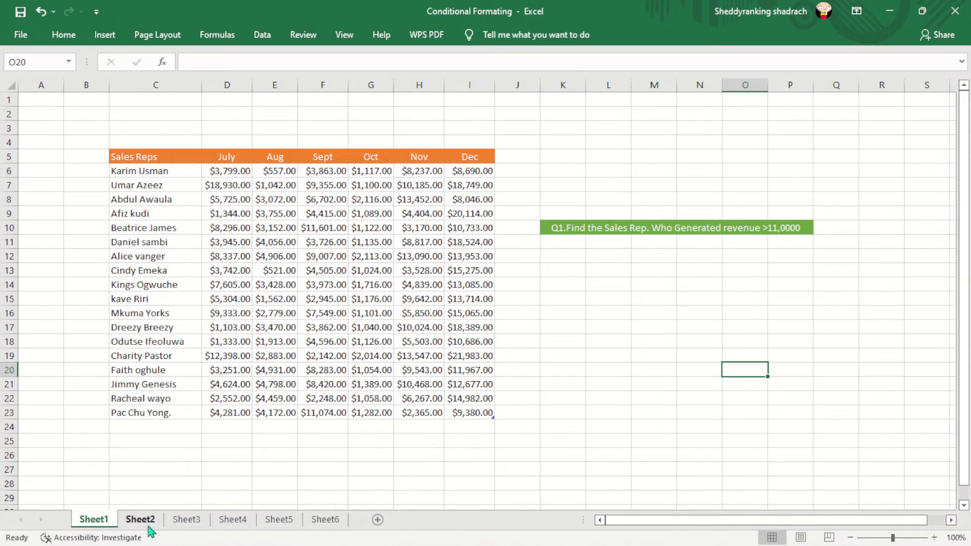
Step: Look through the sales tables and formatting questions on Sheet2 through Sheet6, and return to Sheet1
left_click(149, 526)
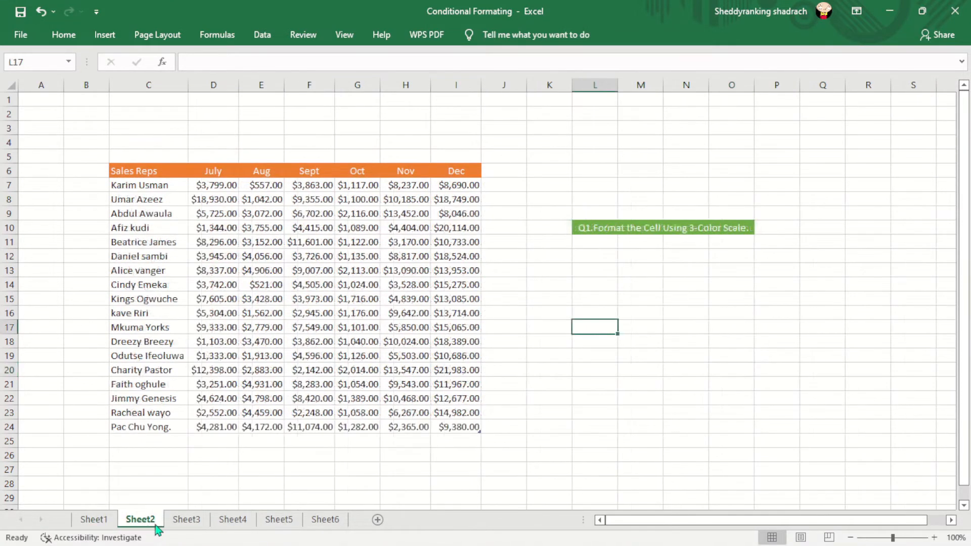
left_click(182, 526)
left_click(237, 526)
left_click(275, 525)
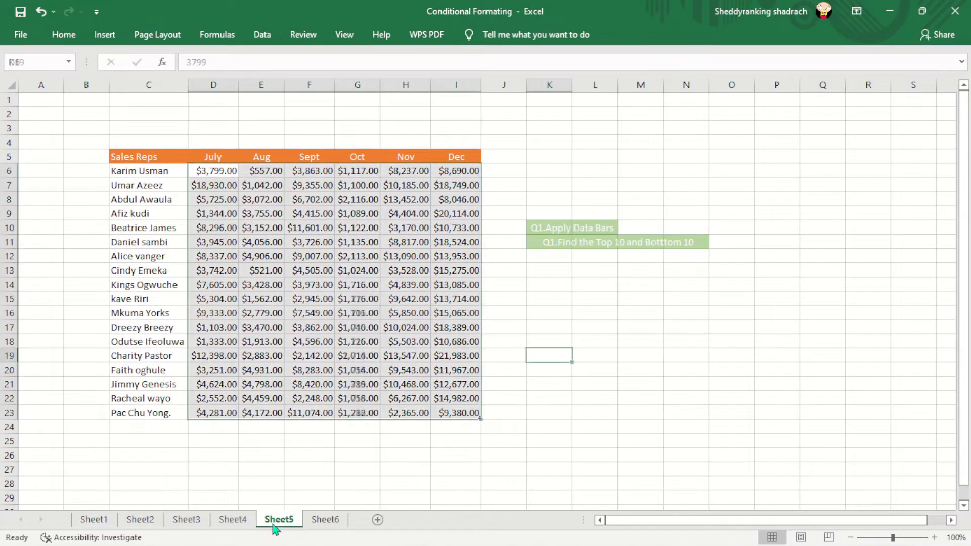
left_click(314, 526)
left_click(280, 521)
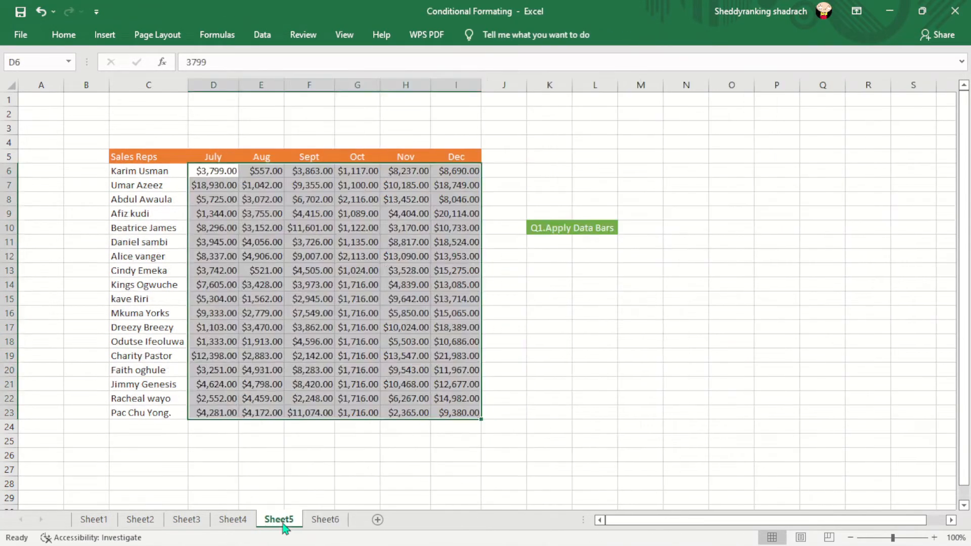
left_click(471, 468)
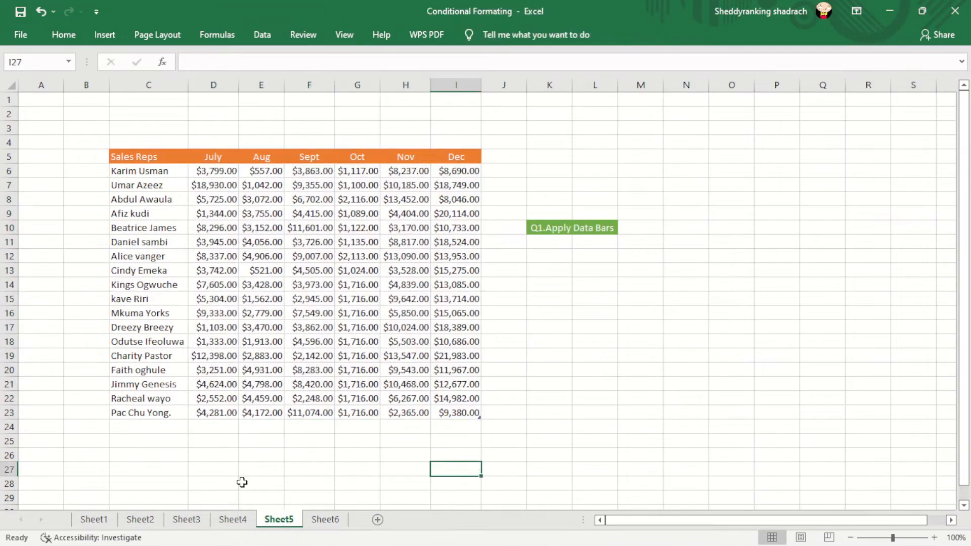
left_click(102, 520)
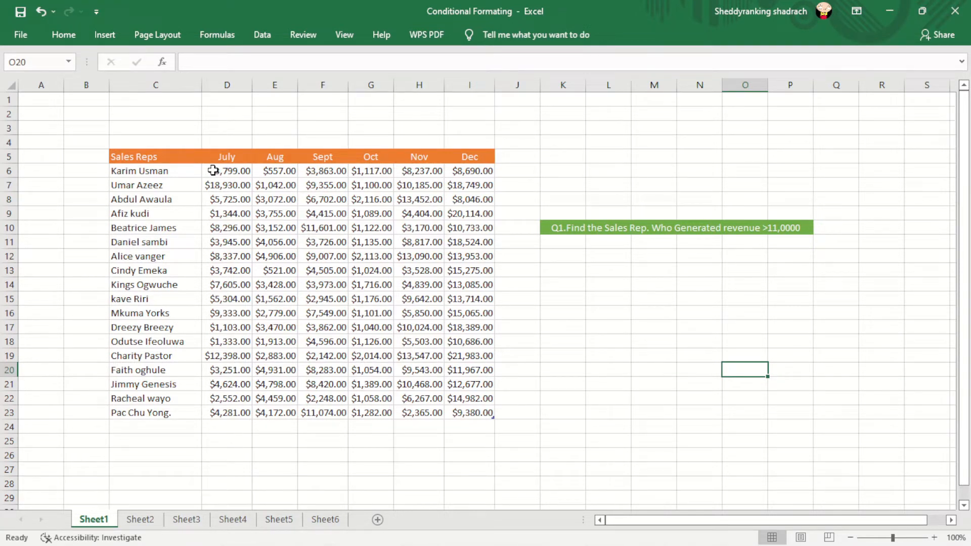
Step: Start a Greater Than highlight rule for the July to Dec sales figures in D6:I23, with 11,000 as the threshold
left_click_drag(212, 170, 468, 411)
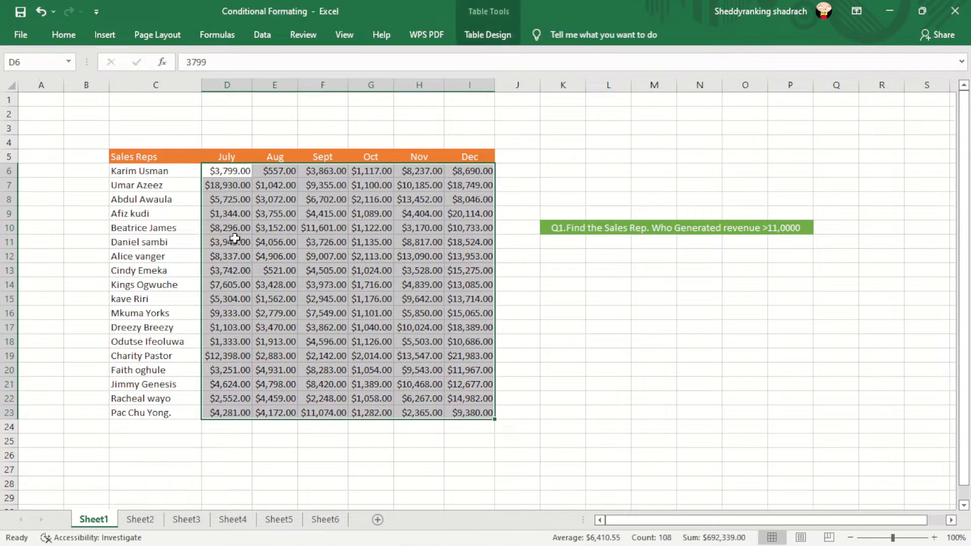
left_click(63, 34)
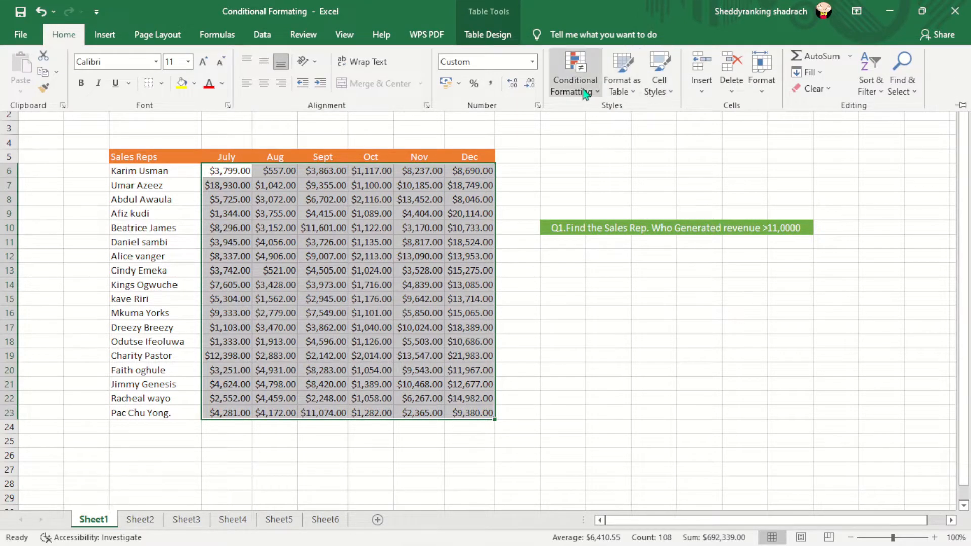
left_click(597, 94)
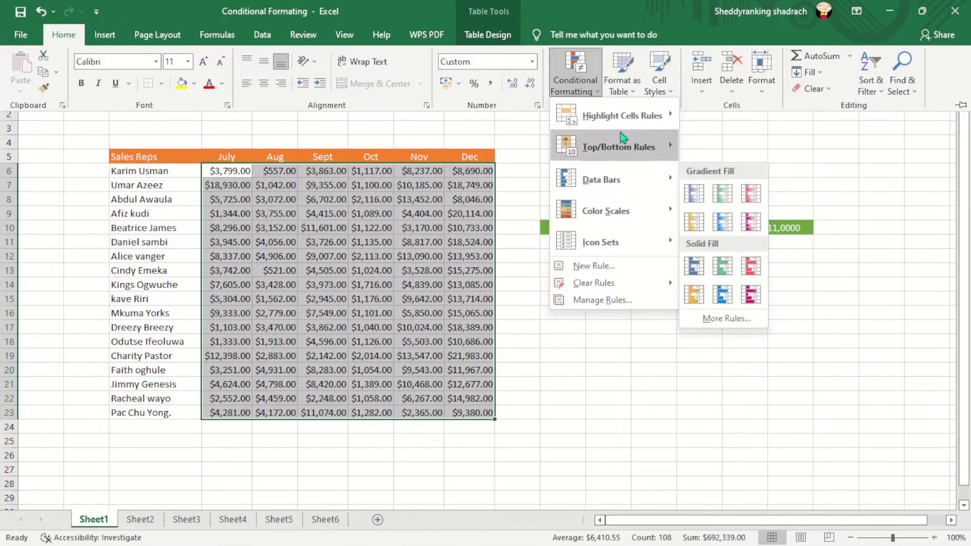
mouse_move(622, 131)
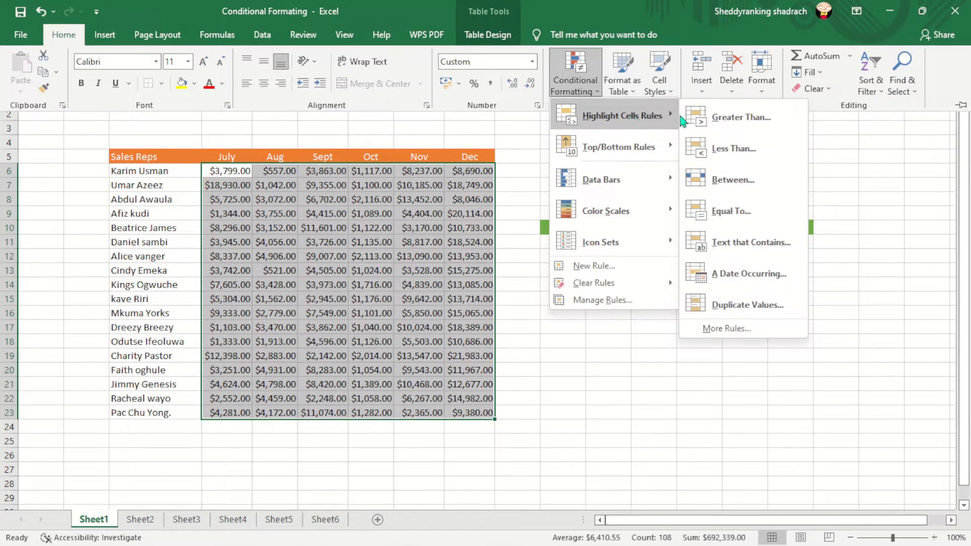
left_click(729, 118)
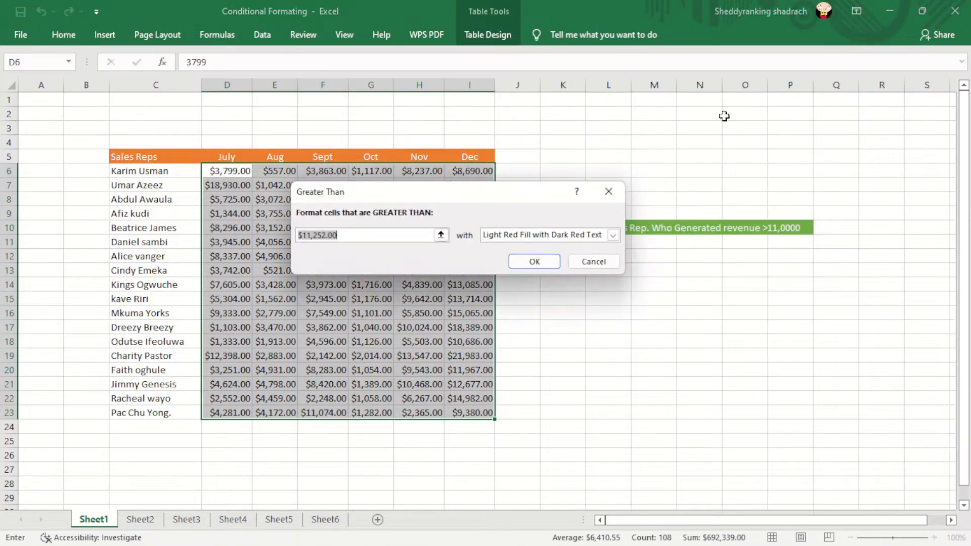
left_click_drag(476, 204, 565, 318)
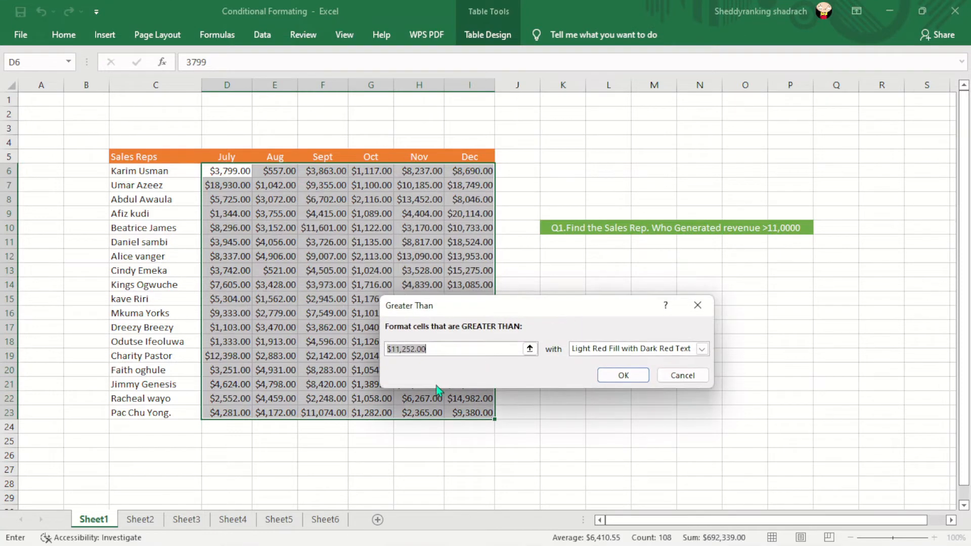
left_click(436, 350)
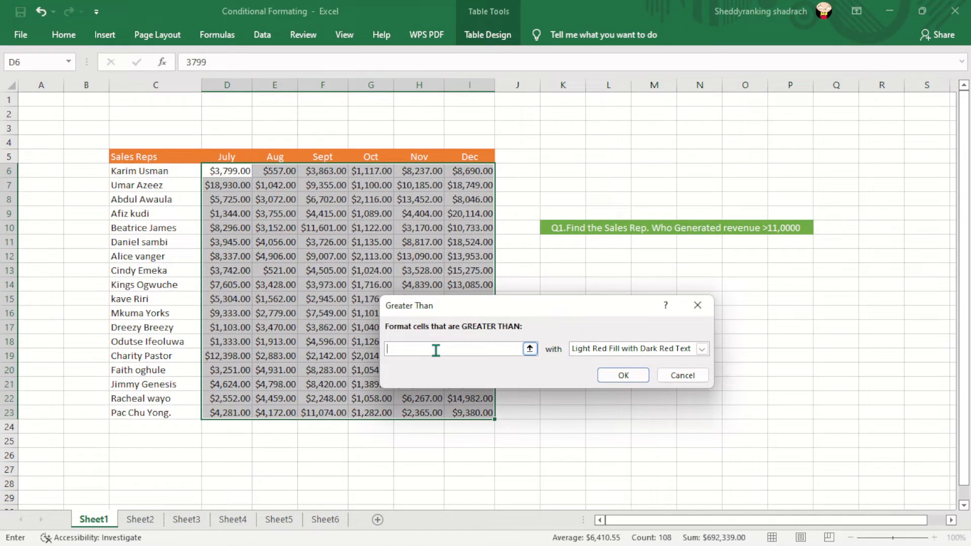
type("11")
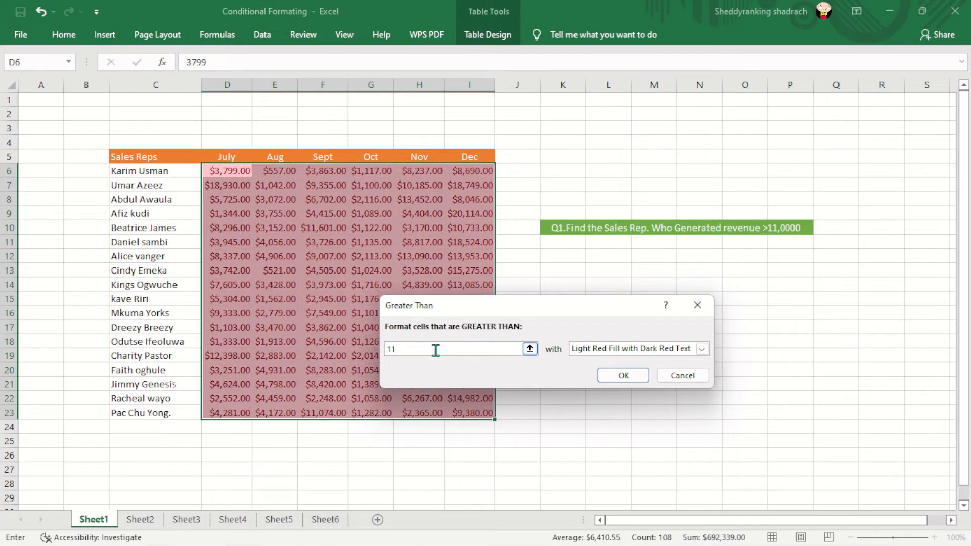
type(",0000")
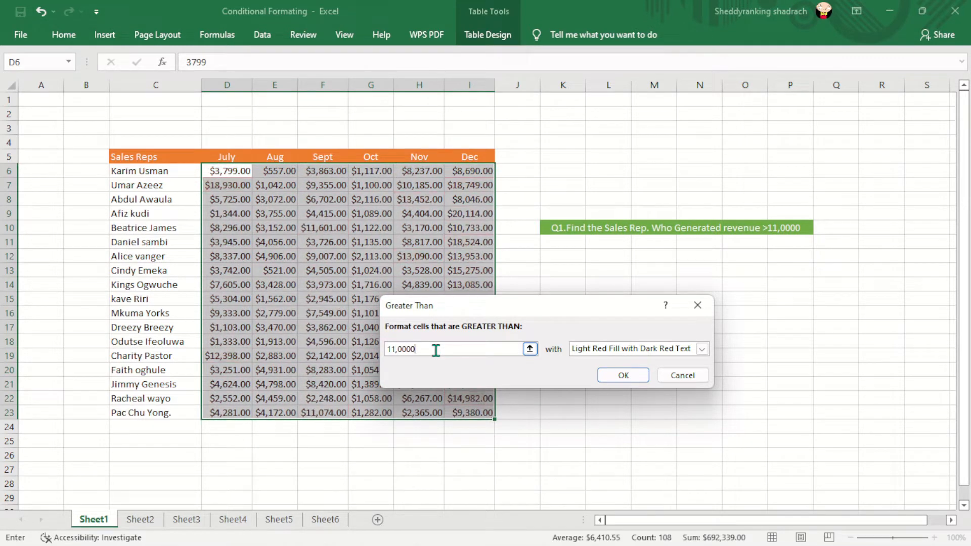
key("BackSpace")
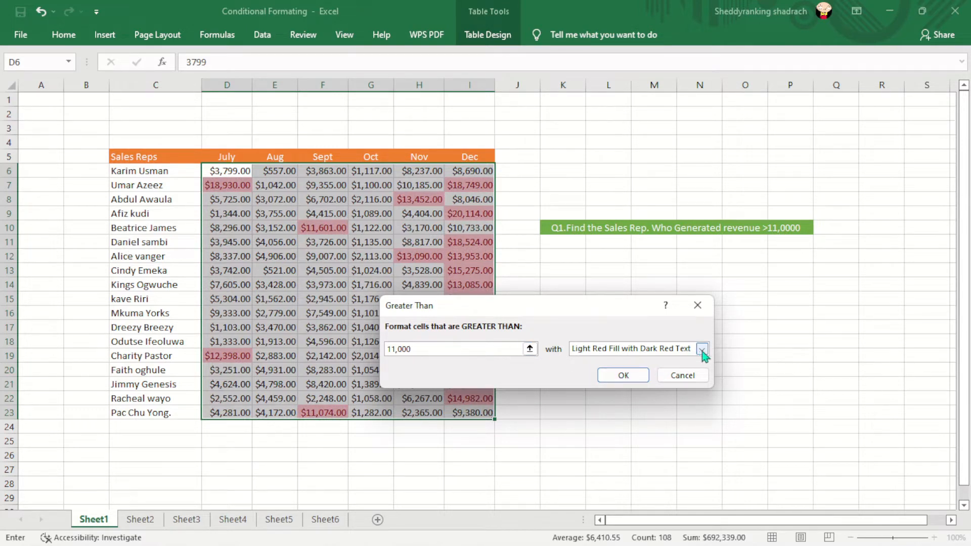
Step: Choose Green Fill with Dark Green Text for the Greater Than rule and apply it to the sales figures
left_click(703, 349)
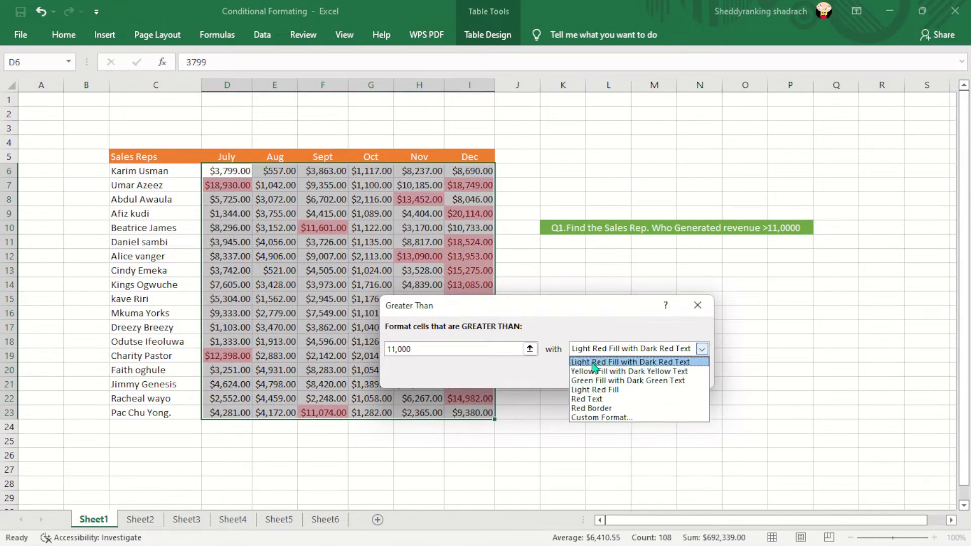
left_click(618, 380)
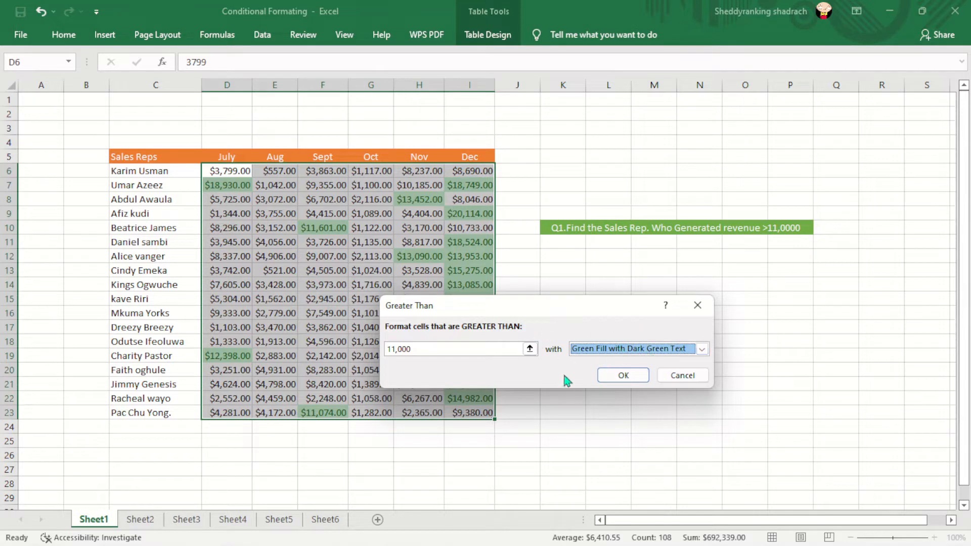
left_click(623, 375)
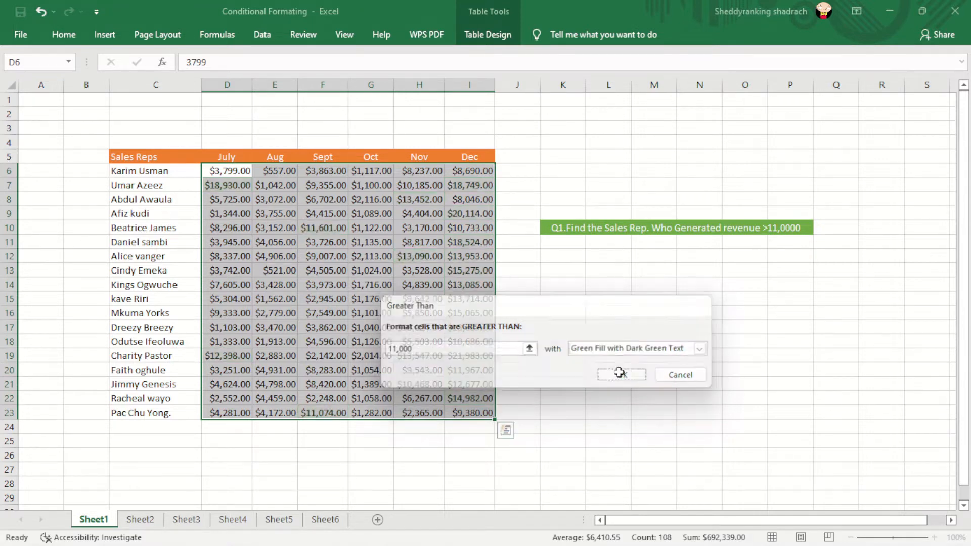
left_click(652, 360)
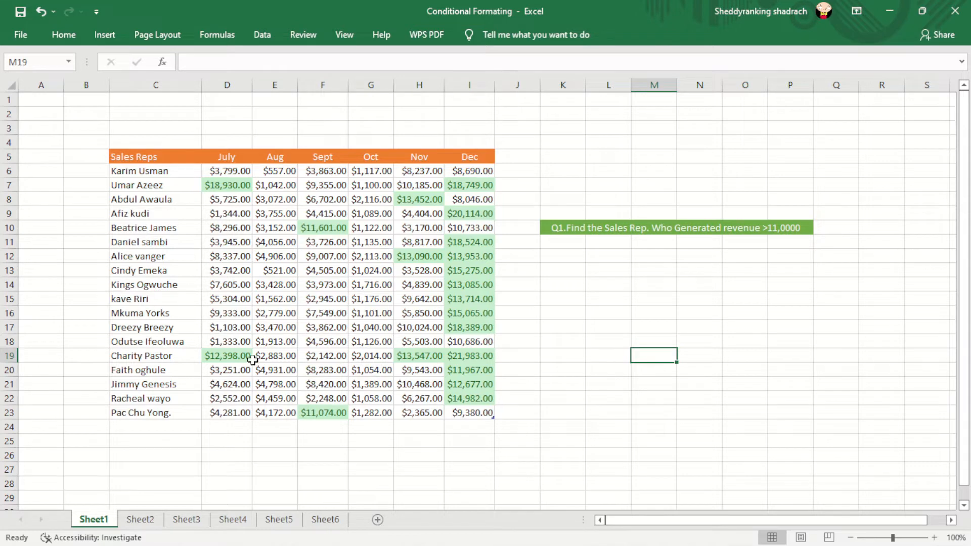
Step: On Sheet2, start a new conditional formatting rule for D7:I24 that formats all cells based on their values
left_click(141, 522)
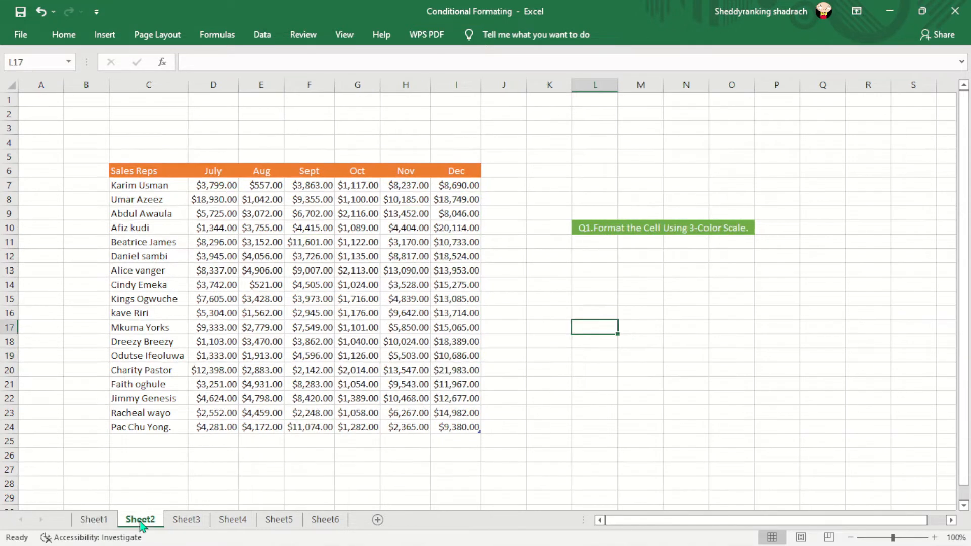
left_click(640, 399)
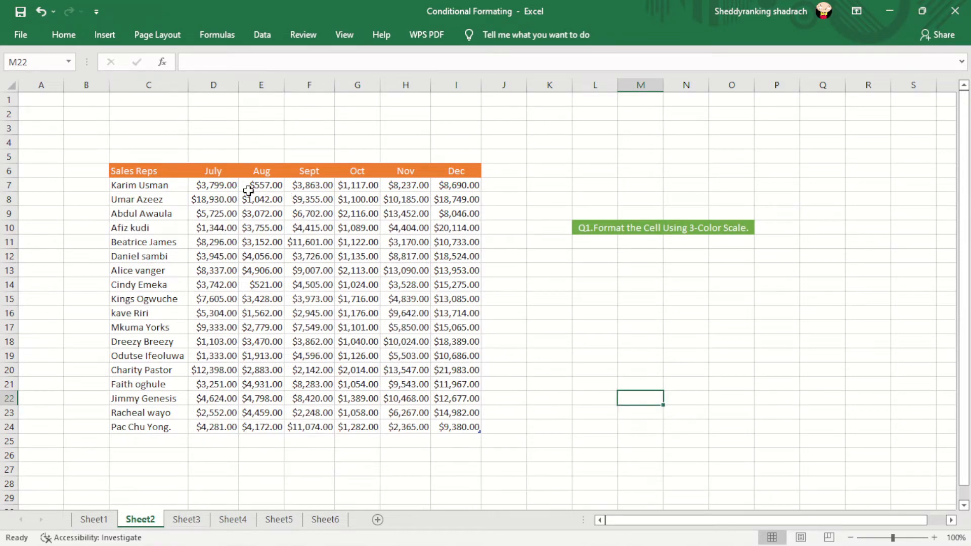
left_click_drag(199, 185, 469, 425)
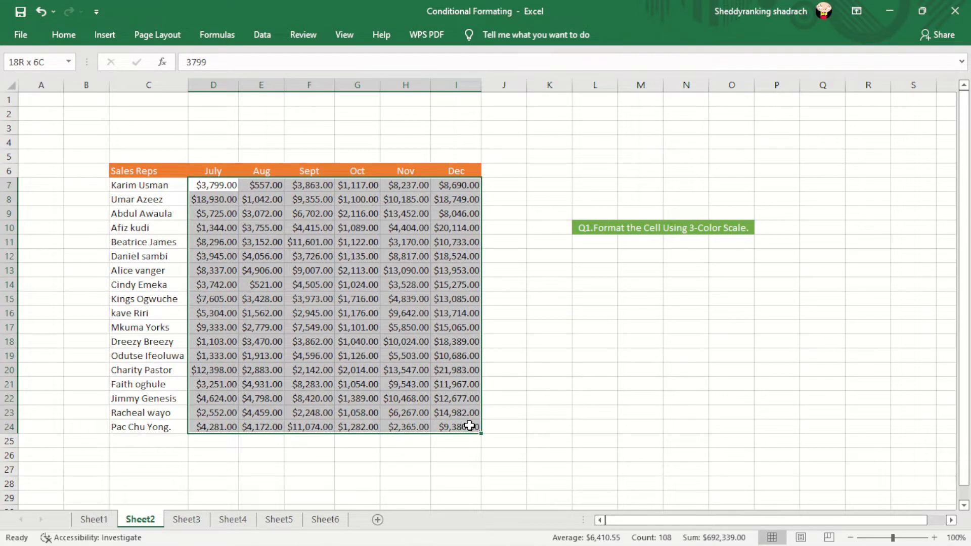
left_click_drag(468, 425, 469, 424)
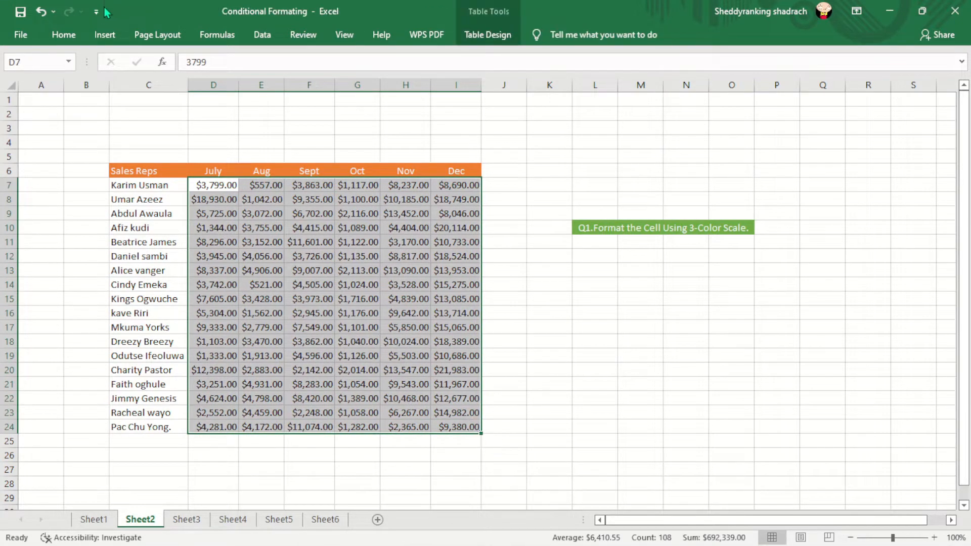
left_click(63, 35)
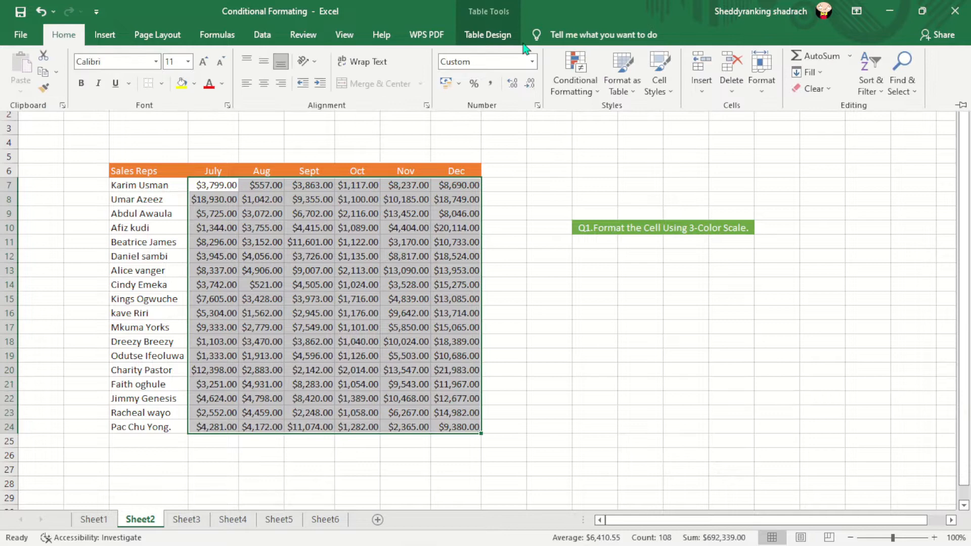
left_click(598, 93)
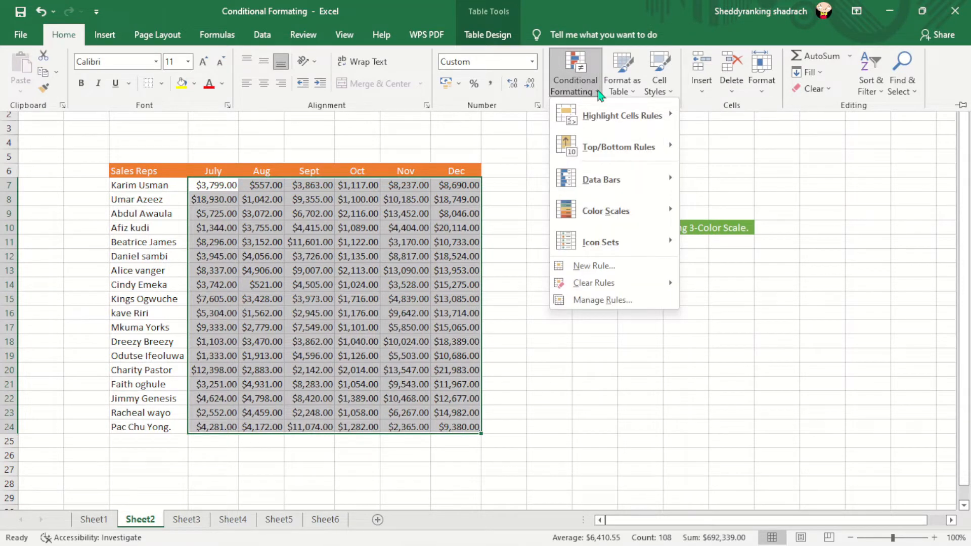
left_click(603, 267)
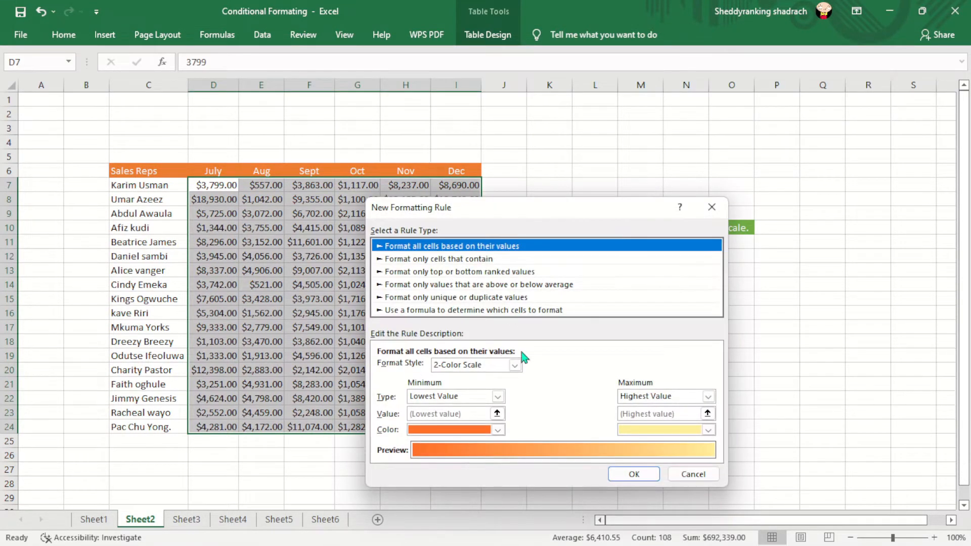
left_click(418, 259)
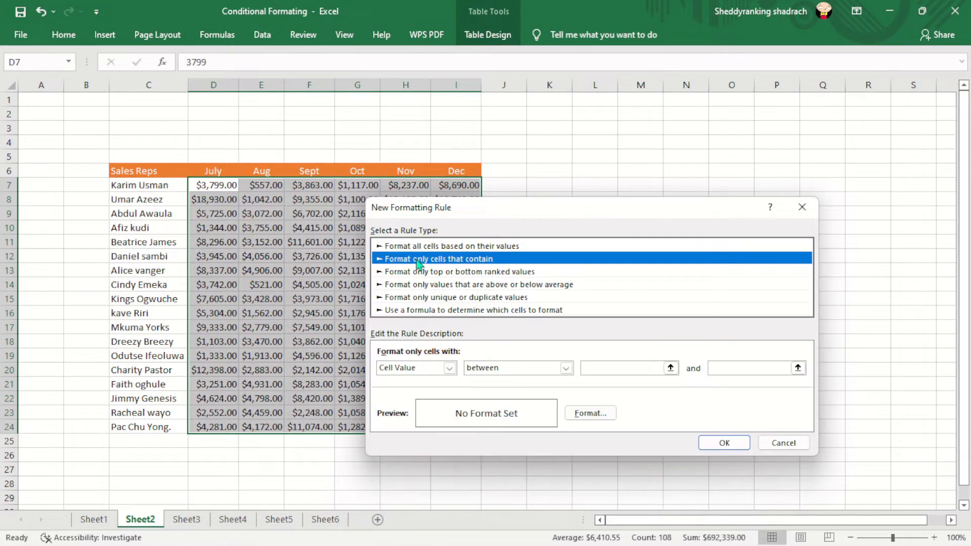
left_click(449, 247)
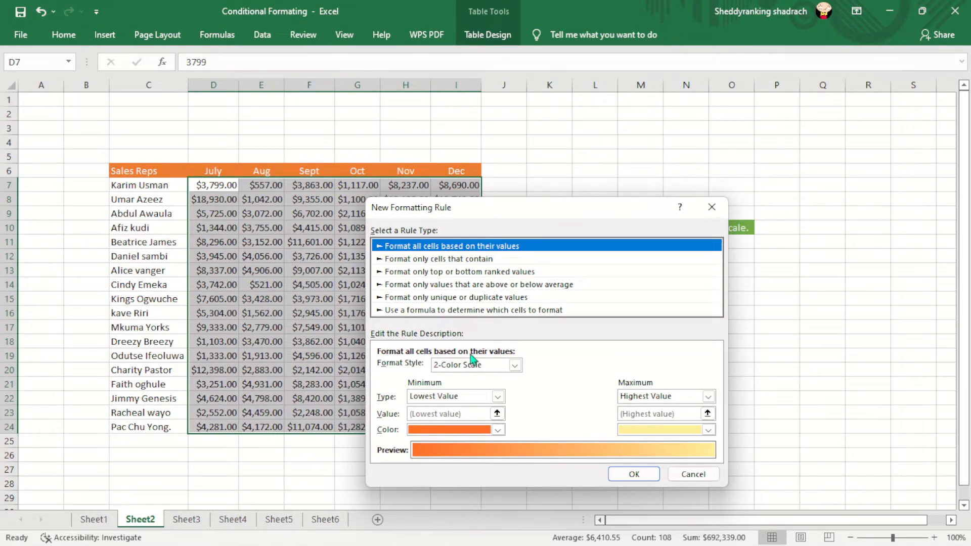
Step: Set the rule's format style to 3-Color Scale and apply it to the sales figures
left_click(514, 366)
left_click(480, 391)
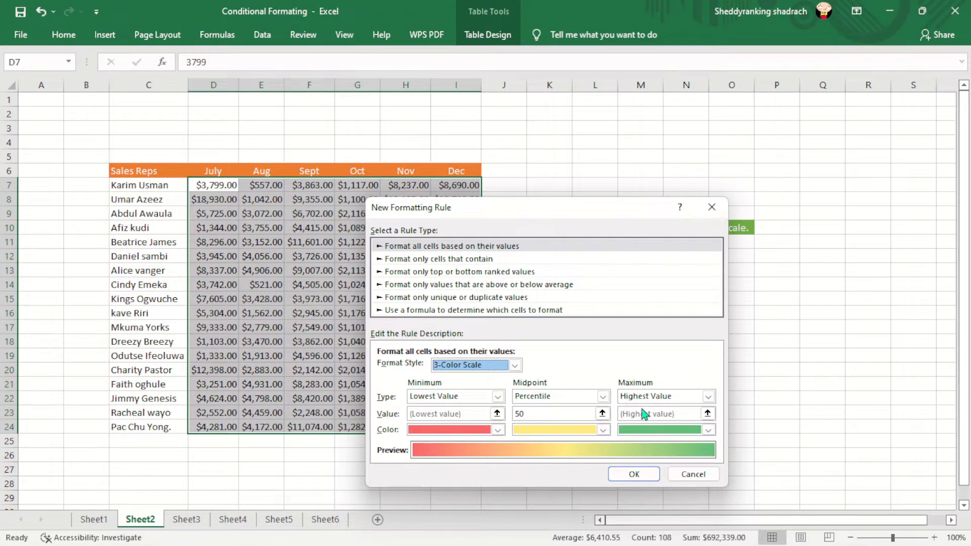
left_click(634, 476)
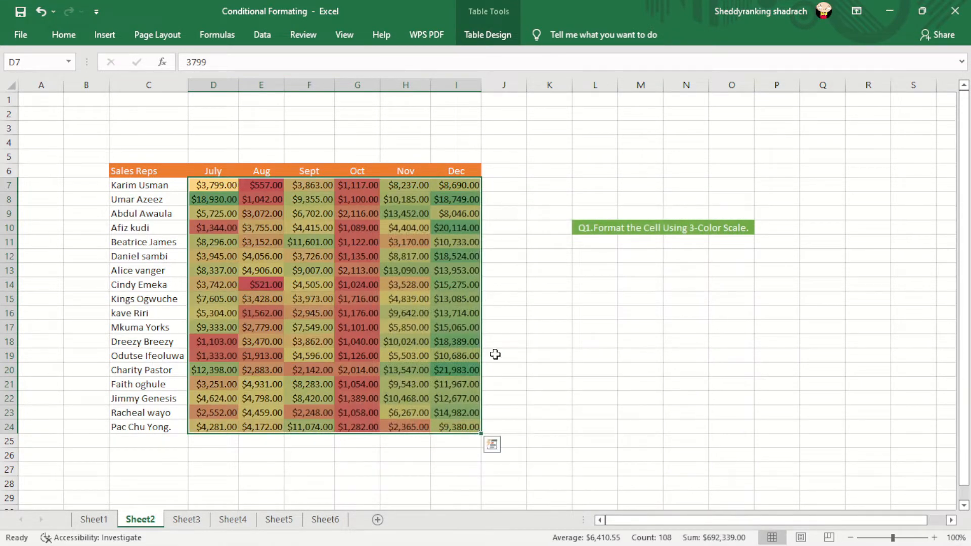
left_click(610, 341)
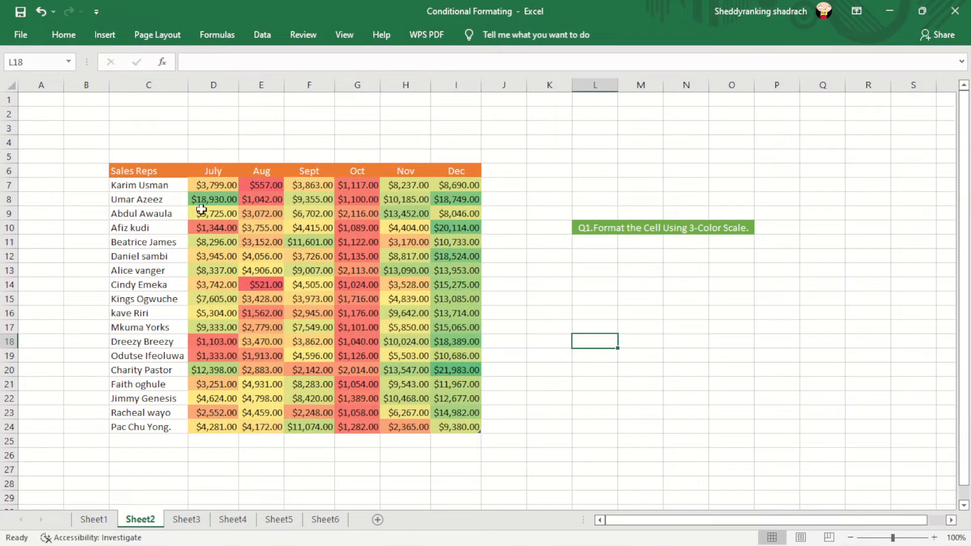
Step: Open the Graded Color Scale rule applied to D7:I24 on Sheet2 for editing
left_click_drag(192, 185, 462, 428)
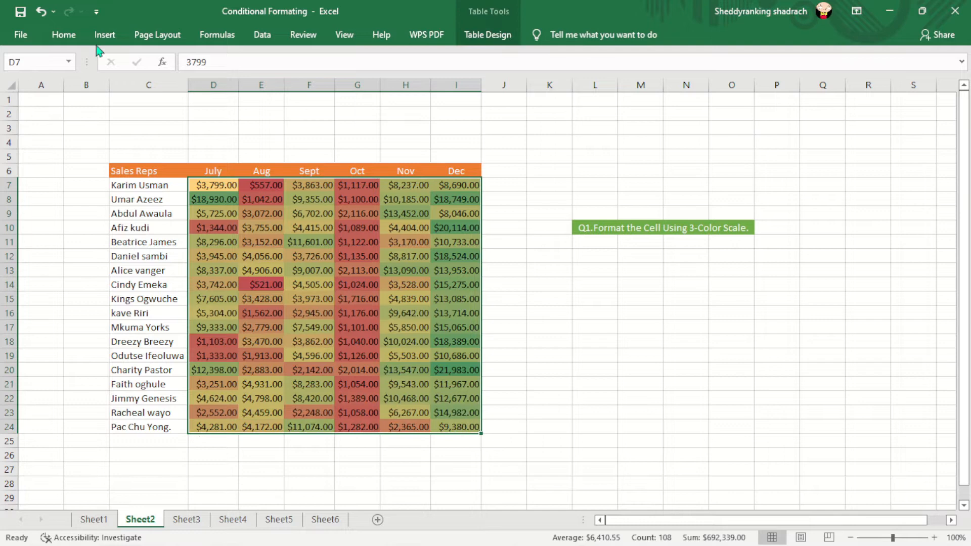
left_click(62, 35)
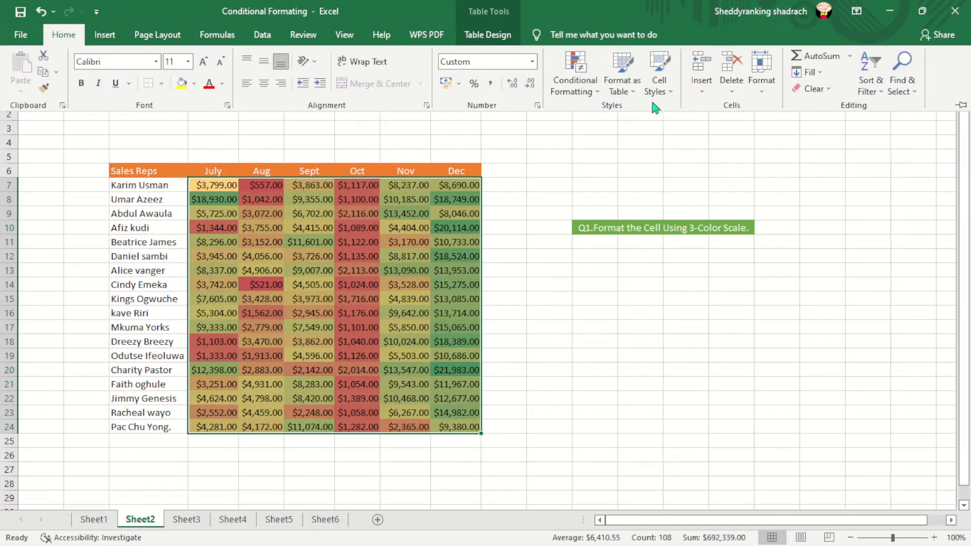
left_click(597, 91)
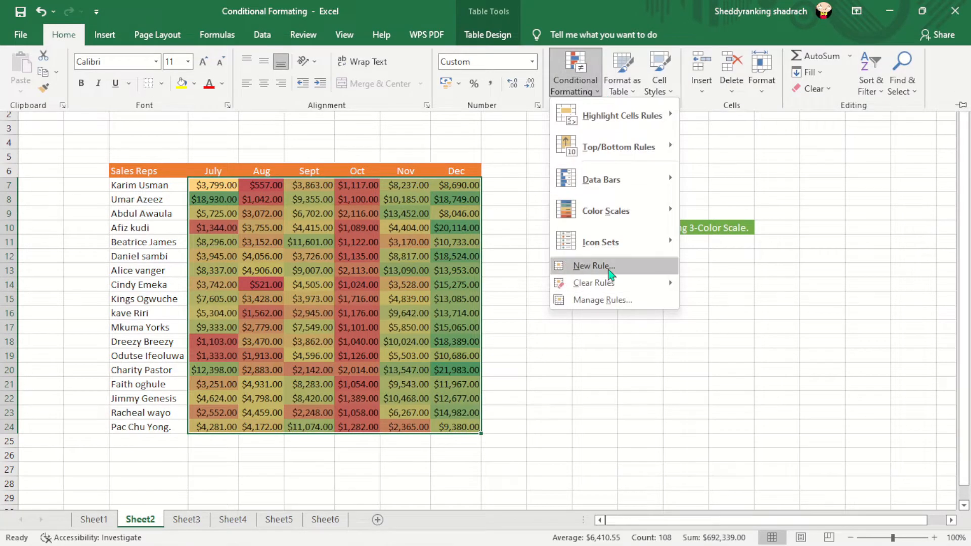
left_click(601, 302)
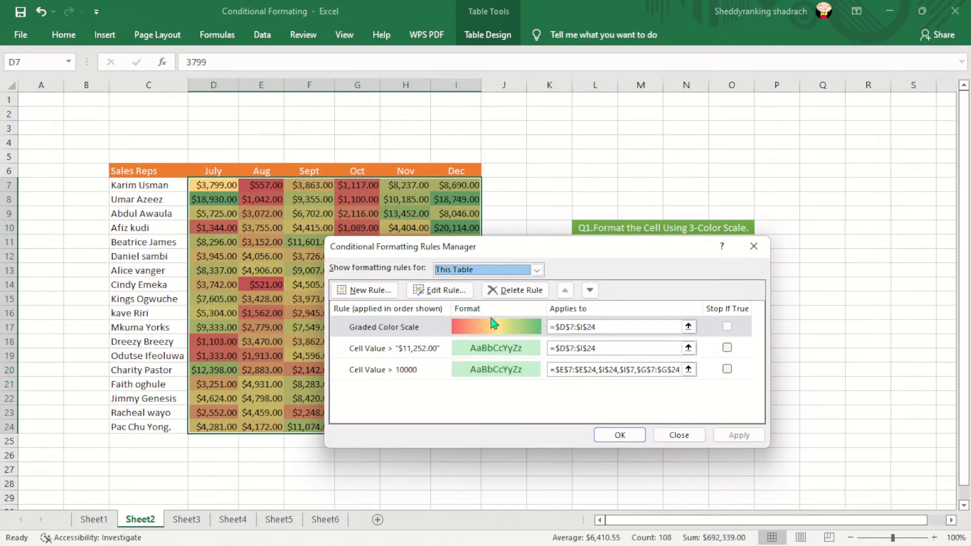
left_click(470, 326)
left_click(445, 290)
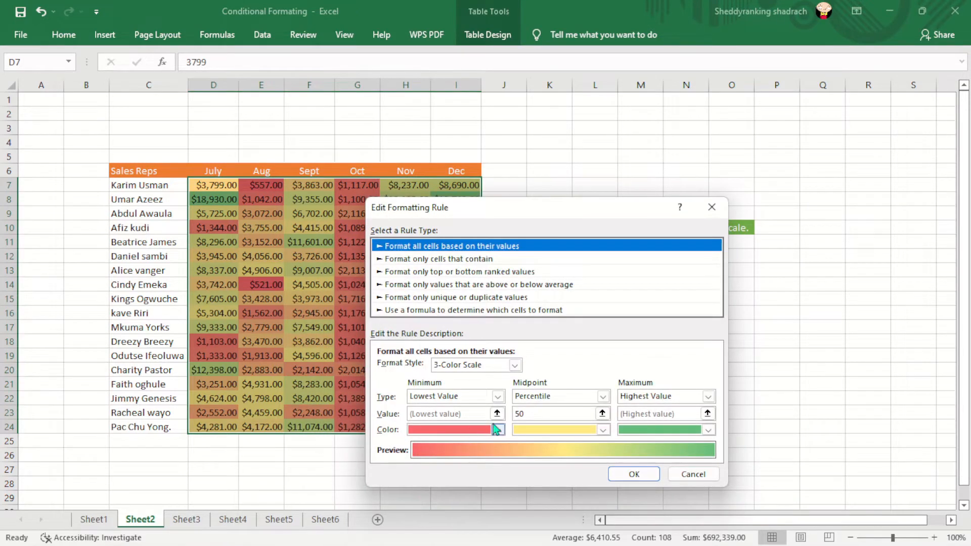
Step: Examine the minimum color choices of the 3-Color Scale rule, then close the rule and the rules manager without changes
left_click(498, 430)
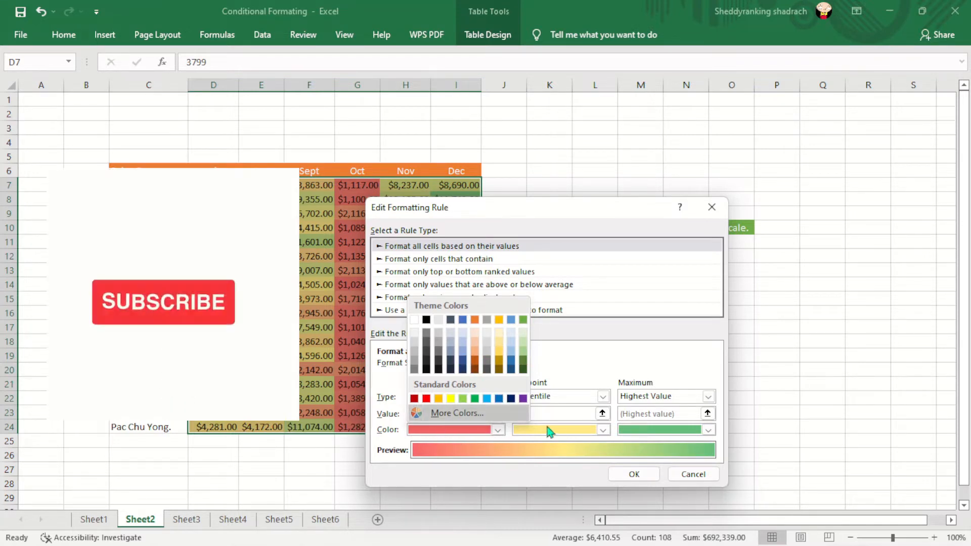
left_click(498, 430)
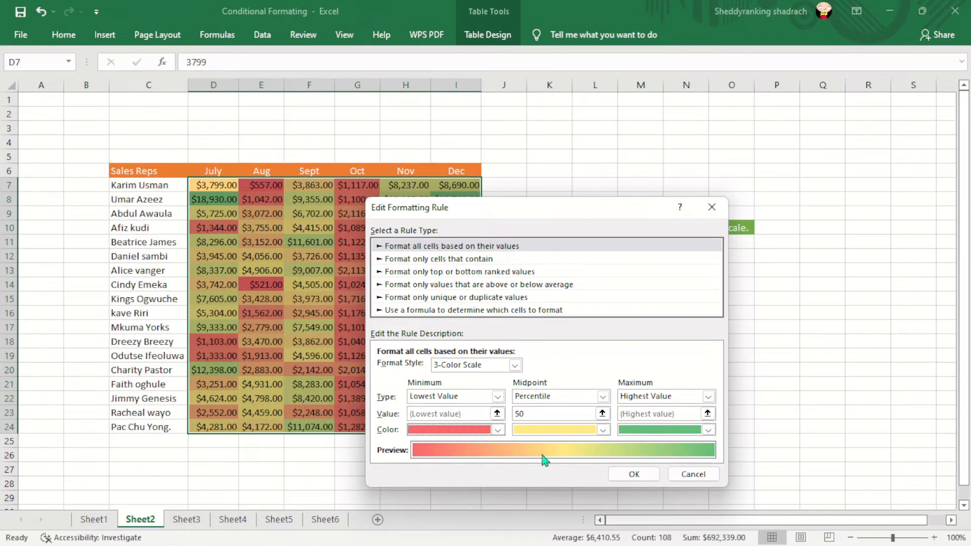
left_click(690, 475)
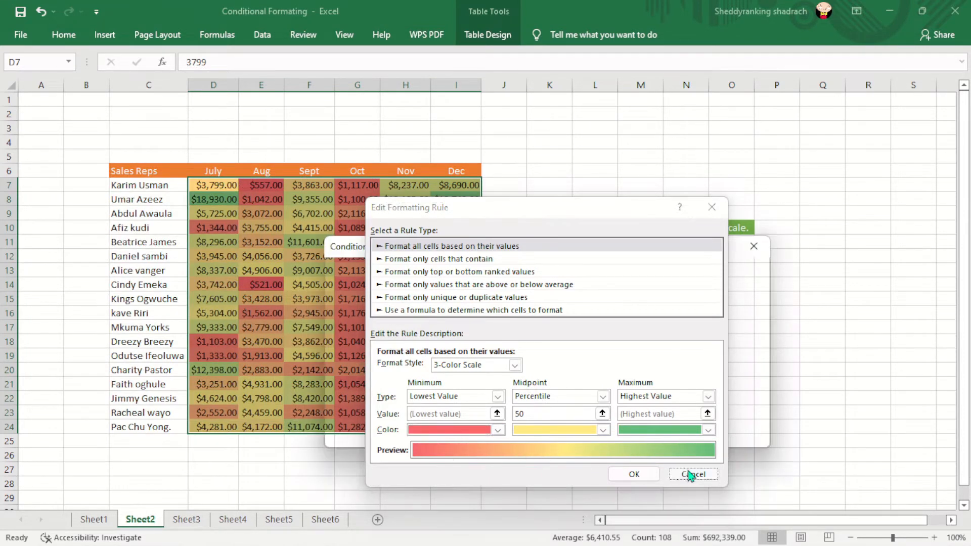
left_click(678, 436)
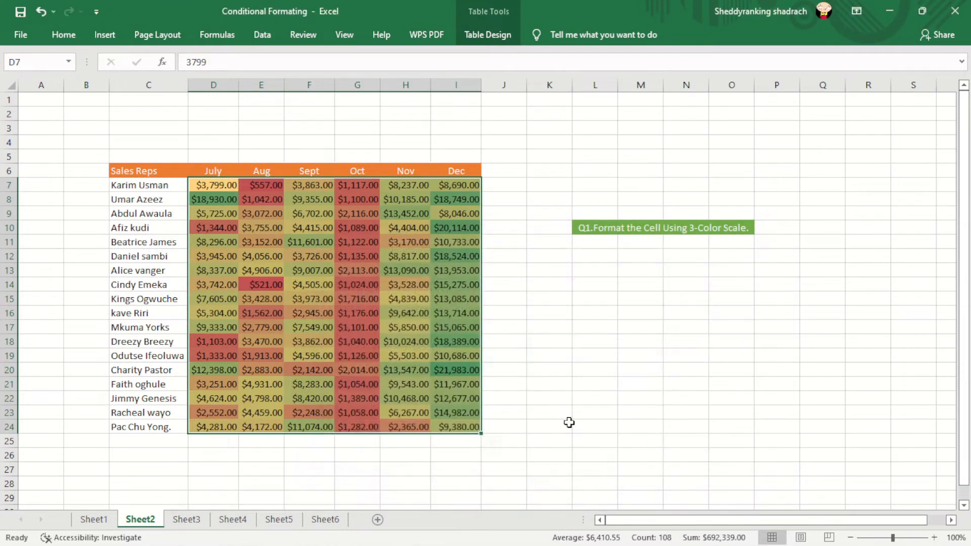
left_click(559, 361)
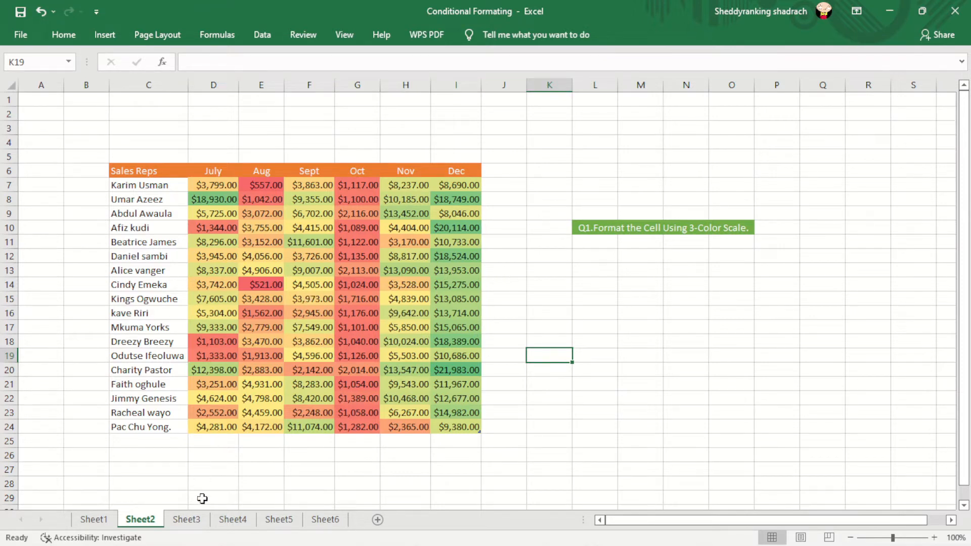
Step: On Sheet3, start a new conditional formatting rule for D6:I23 that formats only values above or below average
left_click(193, 524)
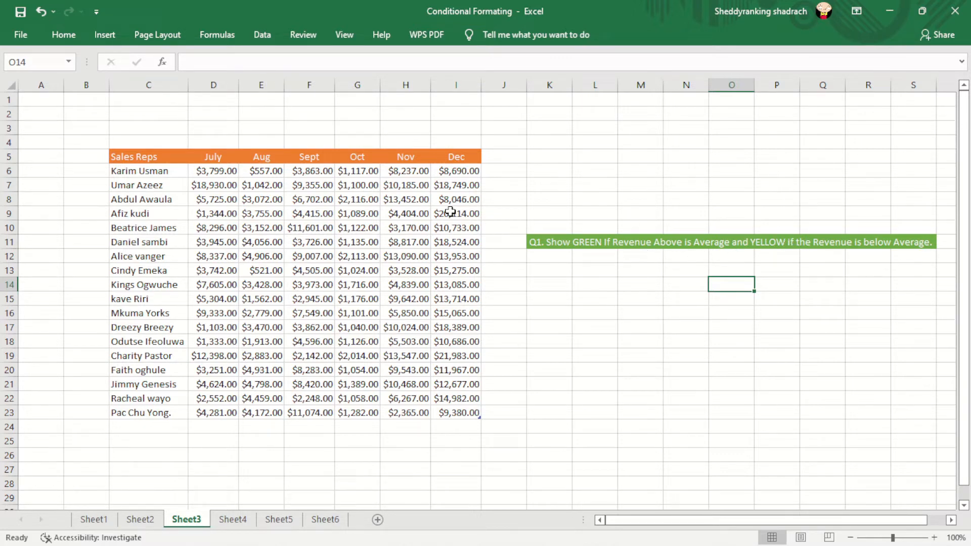
left_click_drag(195, 168, 472, 415)
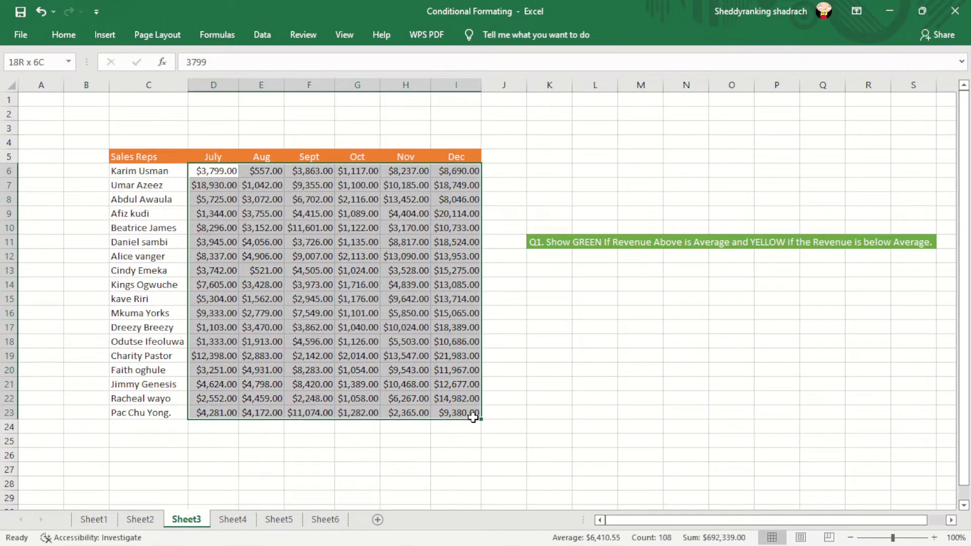
left_click_drag(473, 417, 473, 418)
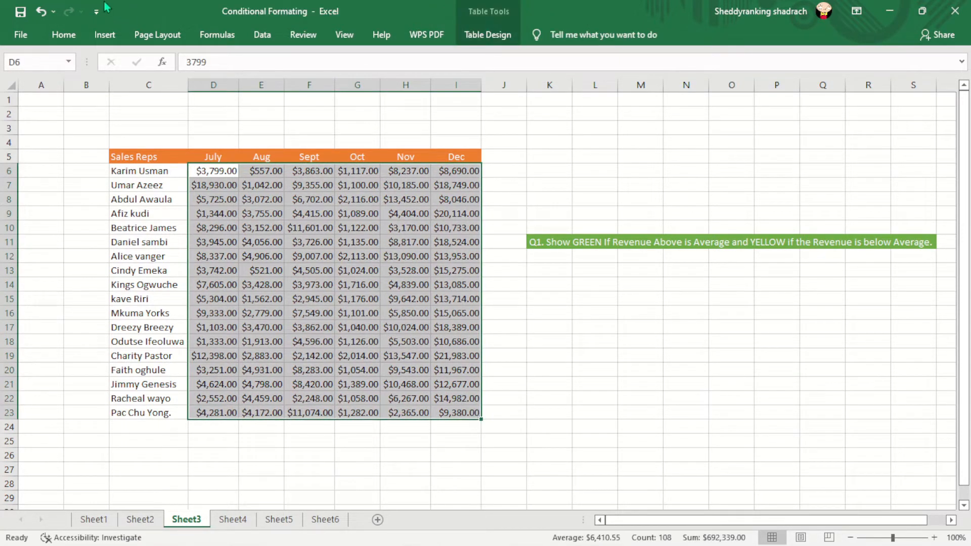
left_click(73, 36)
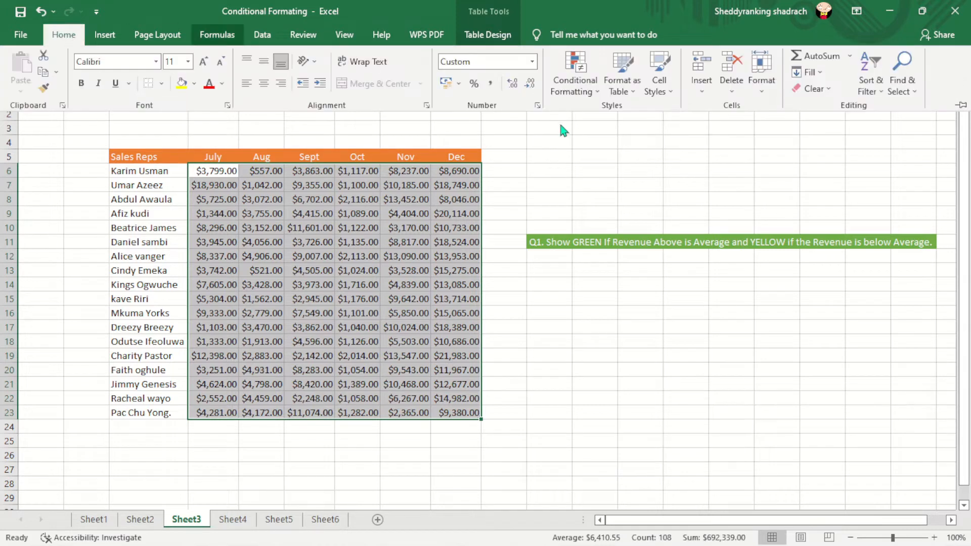
left_click(589, 92)
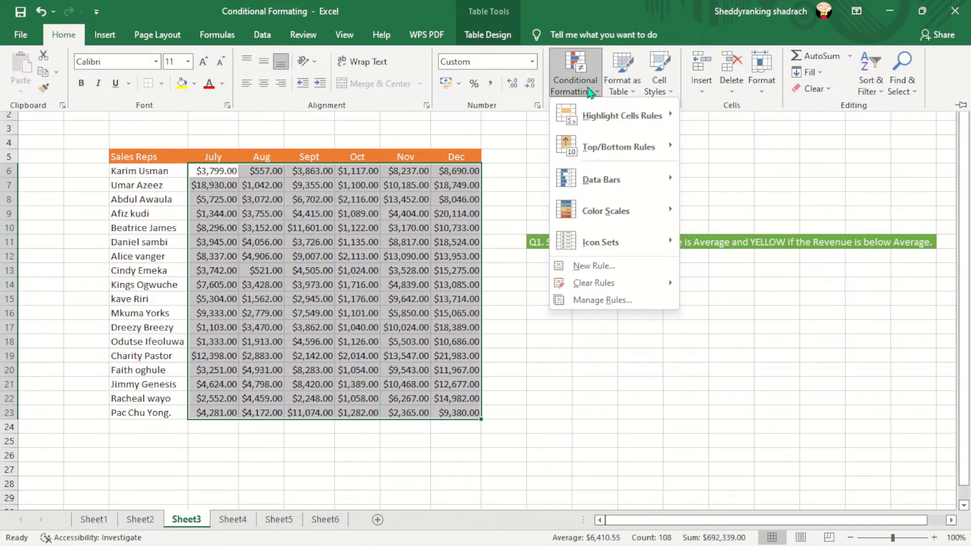
left_click(596, 265)
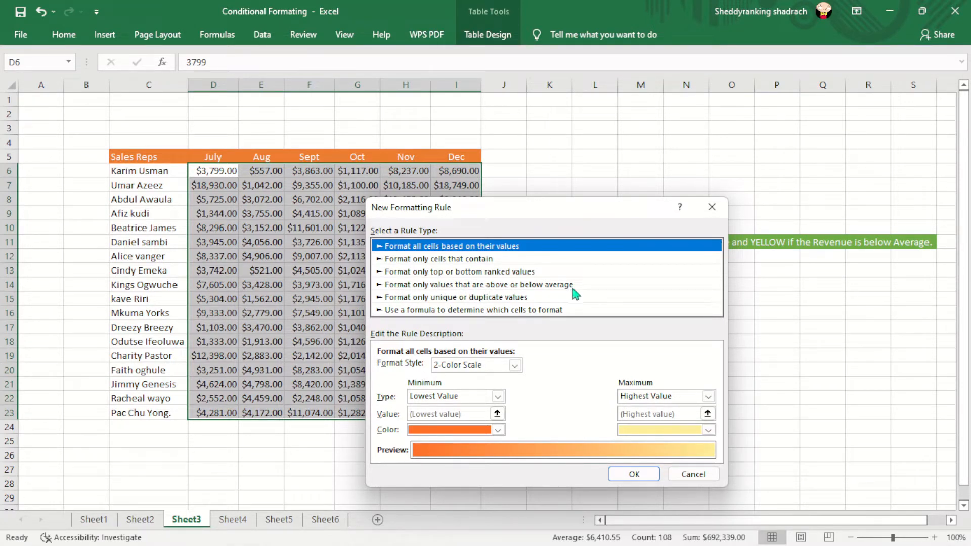
left_click(546, 285)
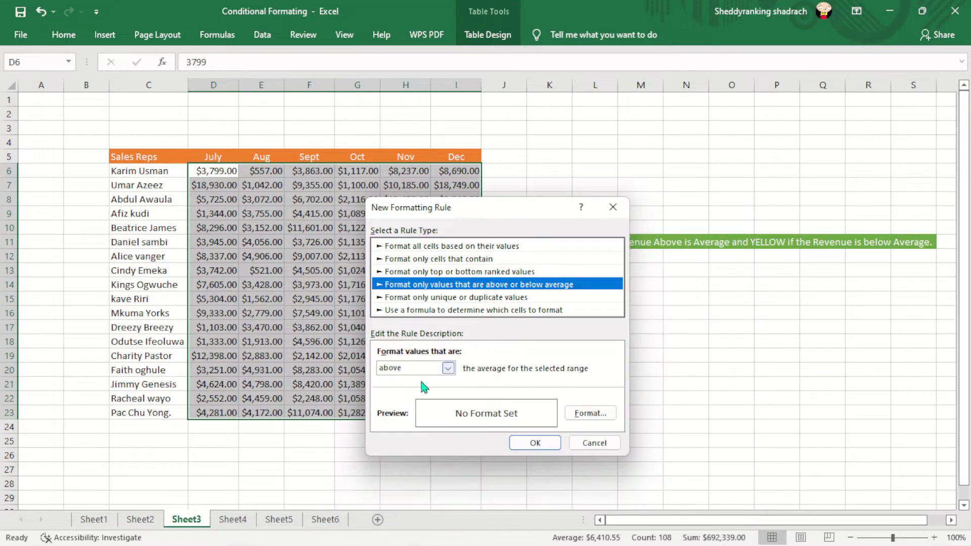
Step: Review the average comparison options and set the rule to format values above the average for the selected range
left_click(447, 369)
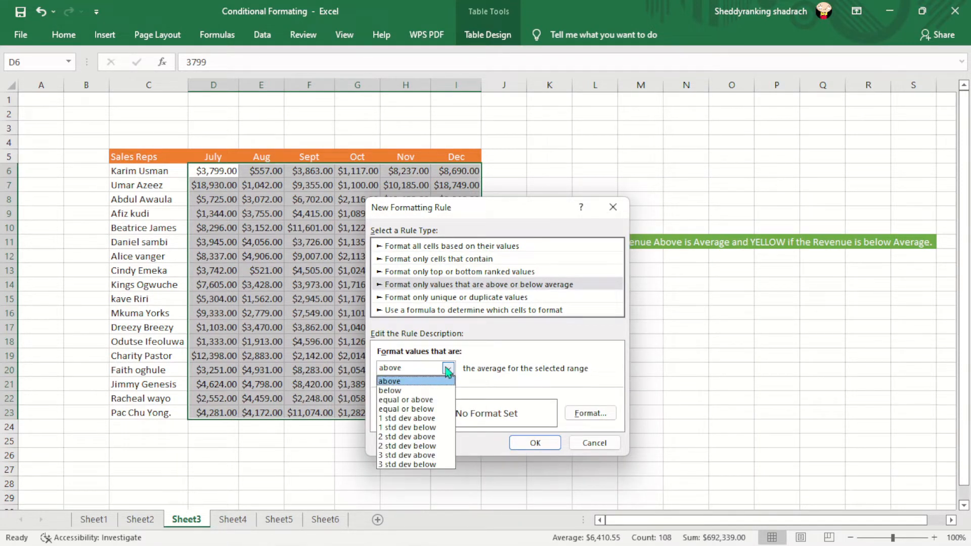
left_click(447, 369)
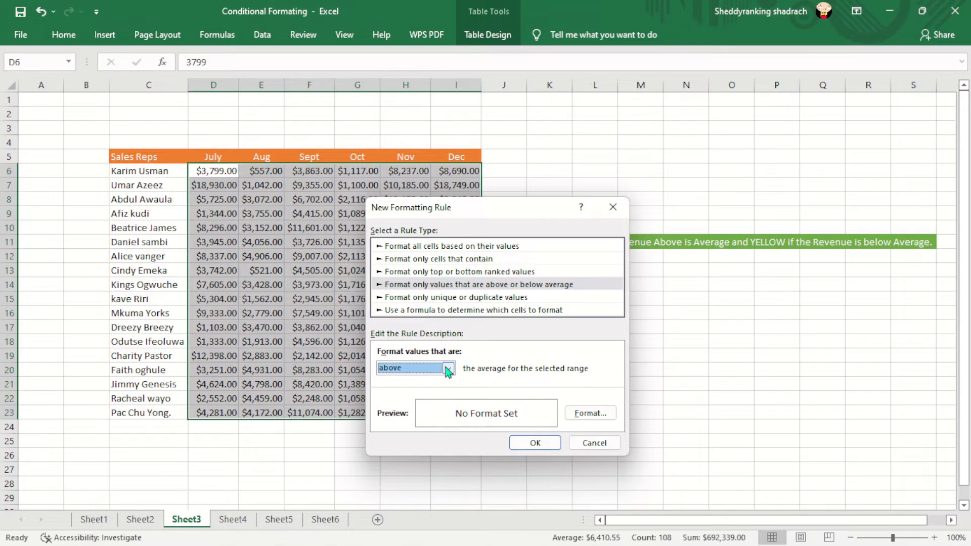
left_click(512, 287)
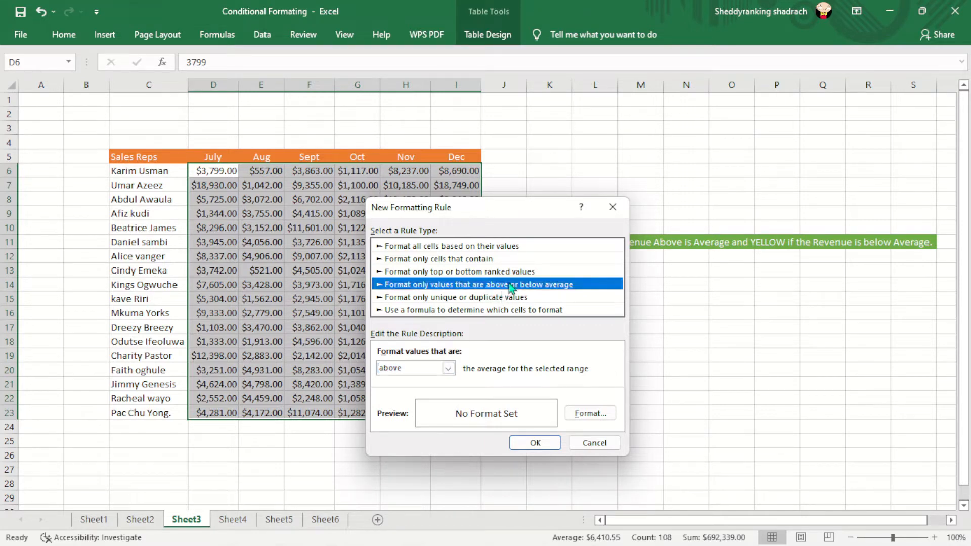
left_click(446, 368)
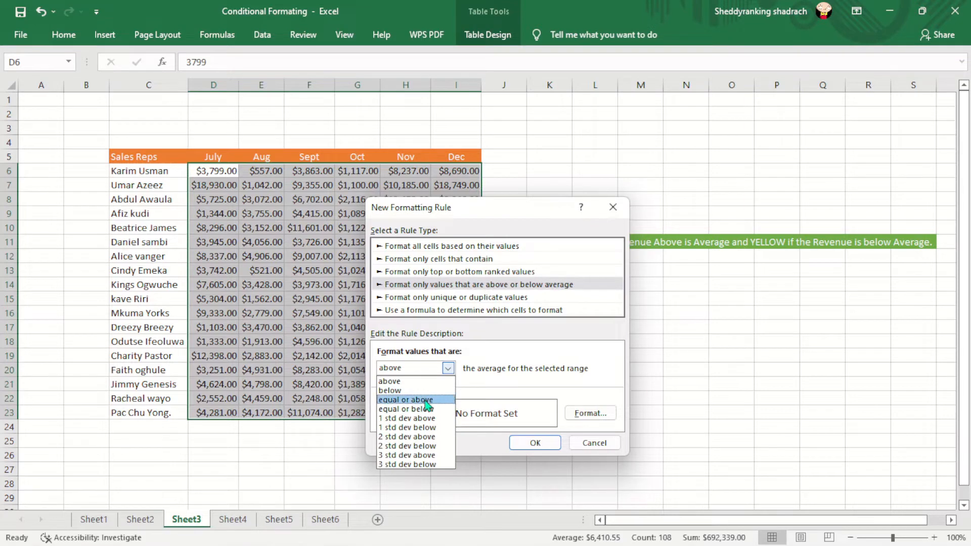
left_click(403, 382)
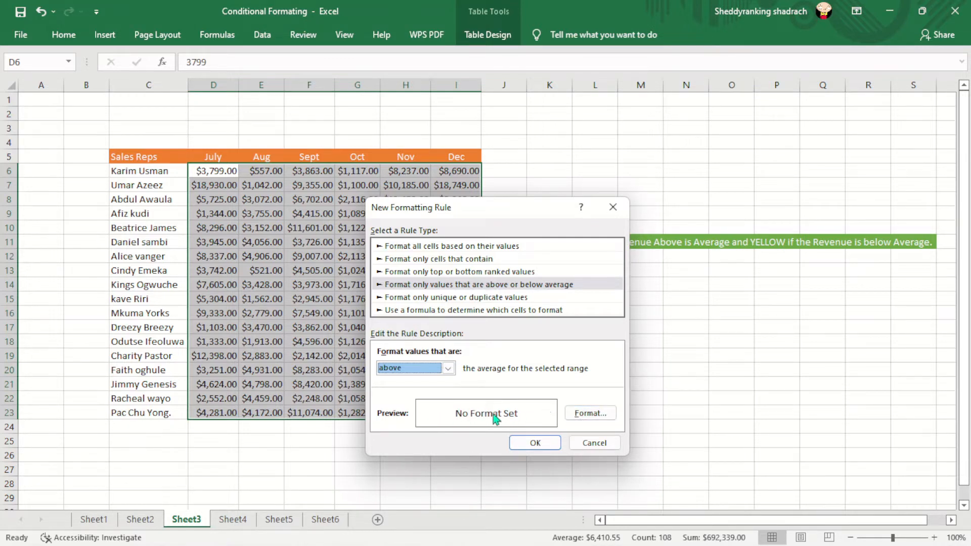
Step: Give the above-average rule a green fill and apply it to the sales figures
left_click(588, 413)
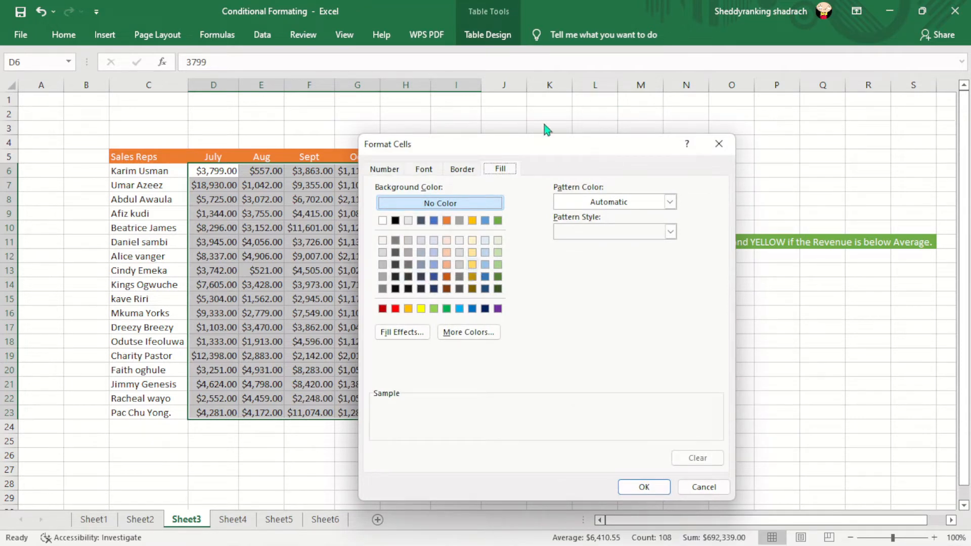
left_click_drag(558, 143, 543, 159)
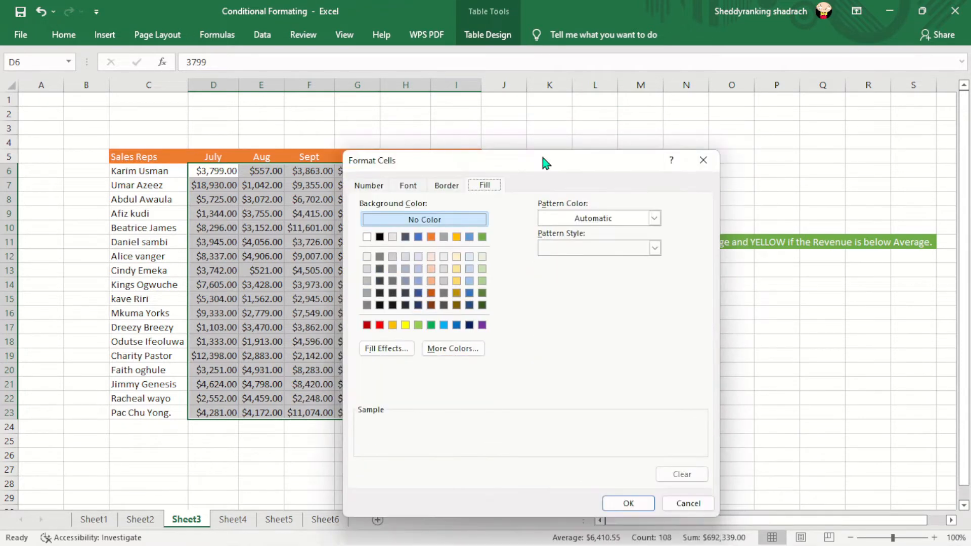
left_click(482, 237)
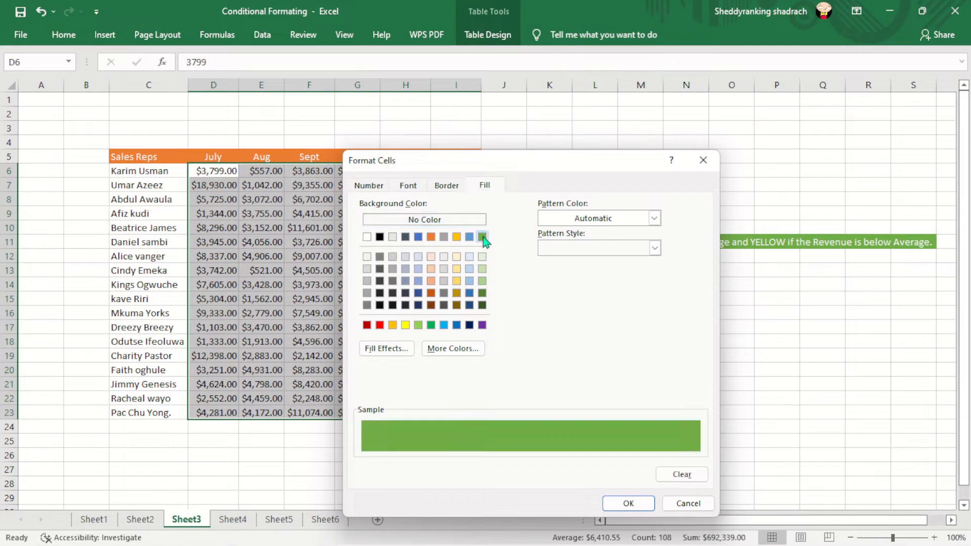
left_click(626, 504)
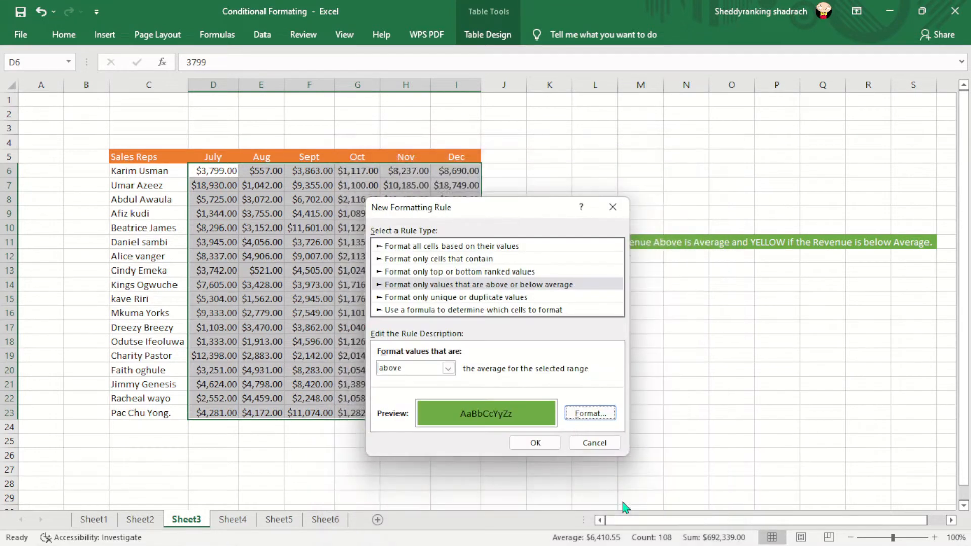
left_click(536, 444)
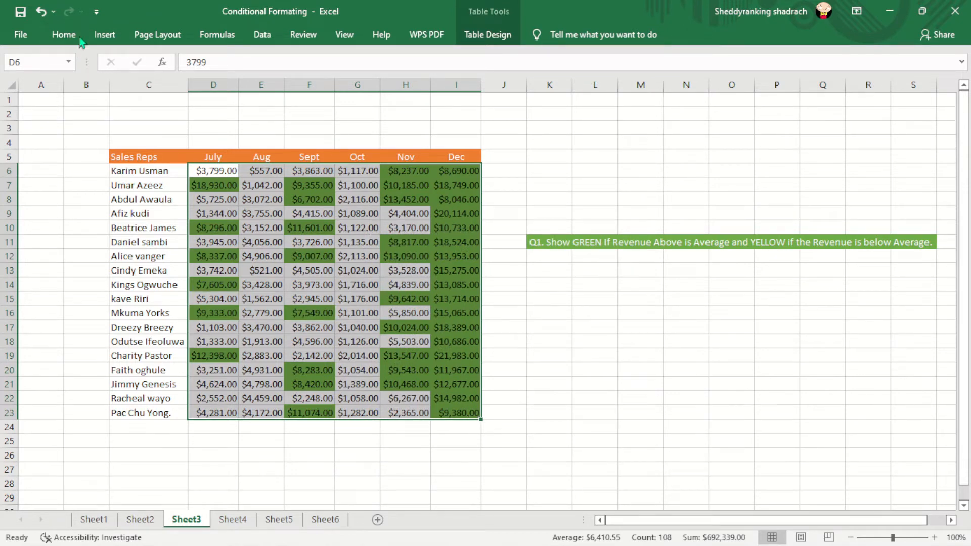
Step: Start a second rule for D6:I23 that formats only values below the average for the selected range
left_click(63, 36)
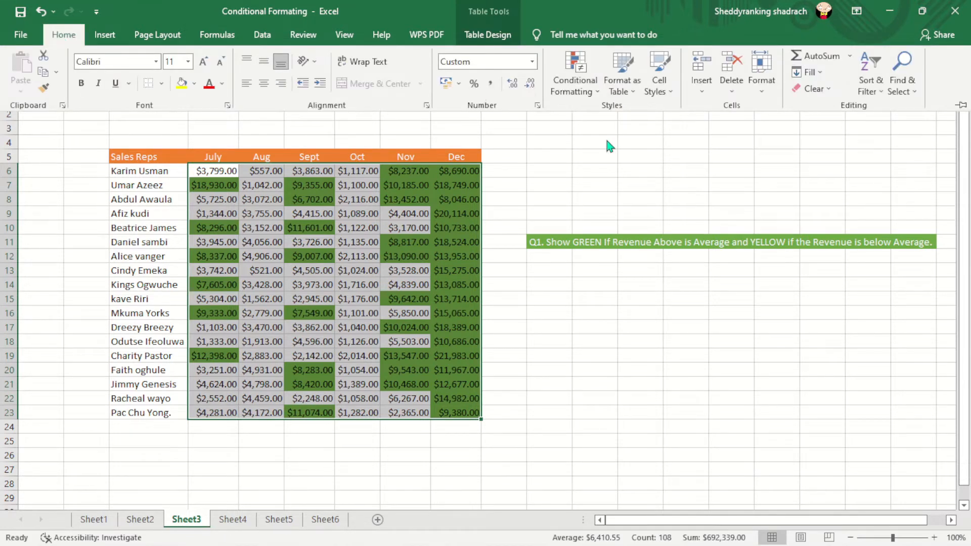
left_click(600, 95)
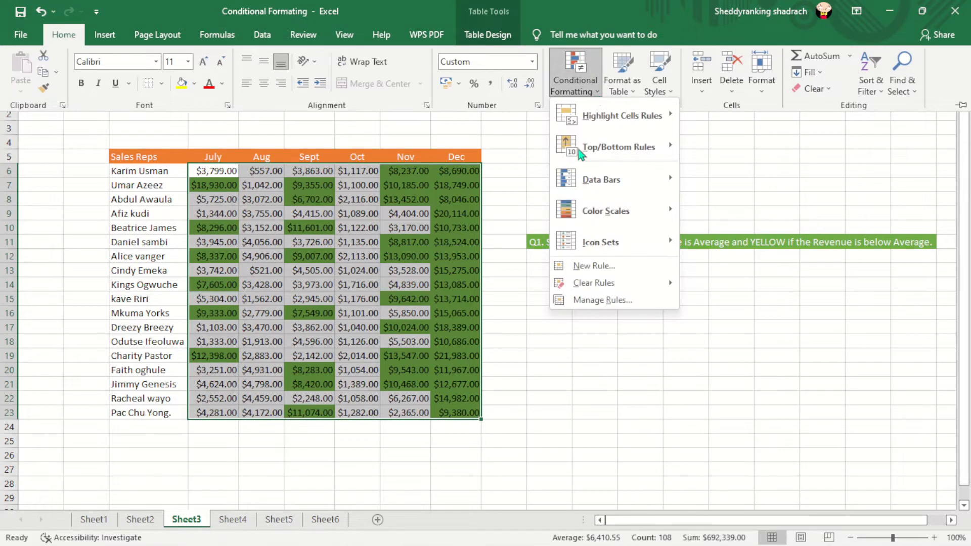
left_click(598, 270)
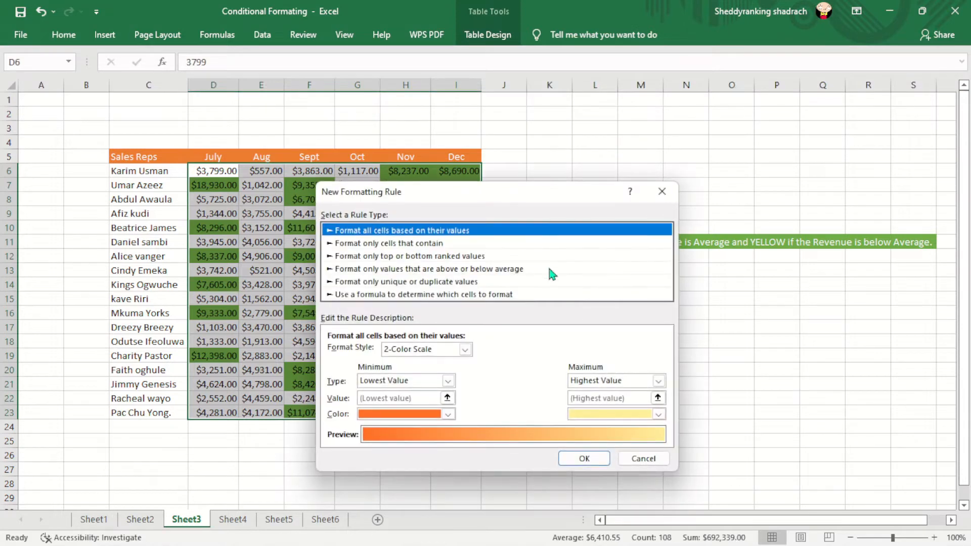
left_click(443, 271)
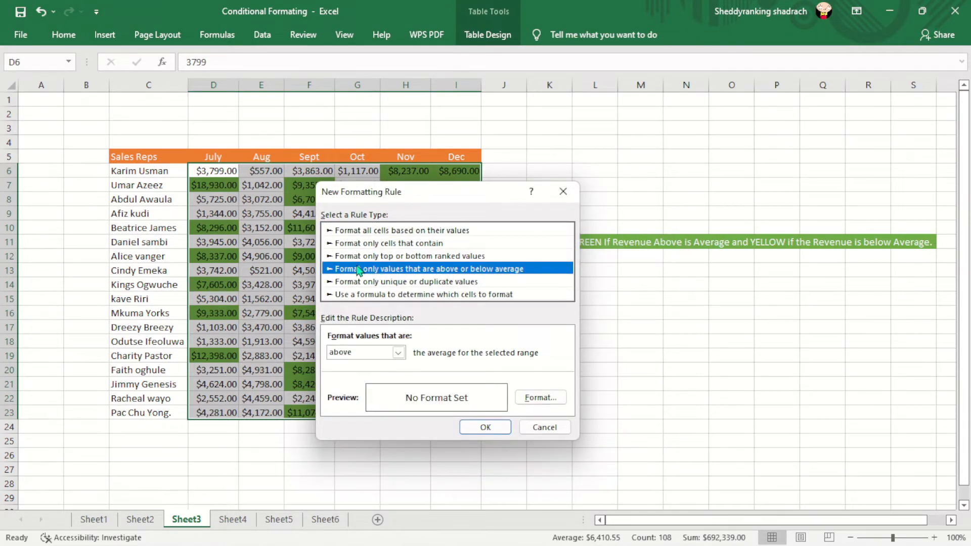
left_click(398, 353)
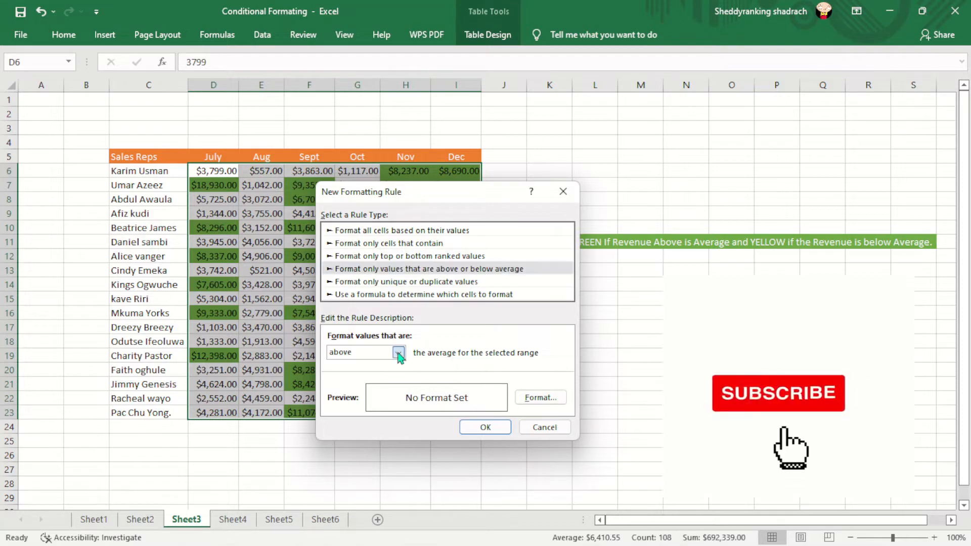
left_click(364, 375)
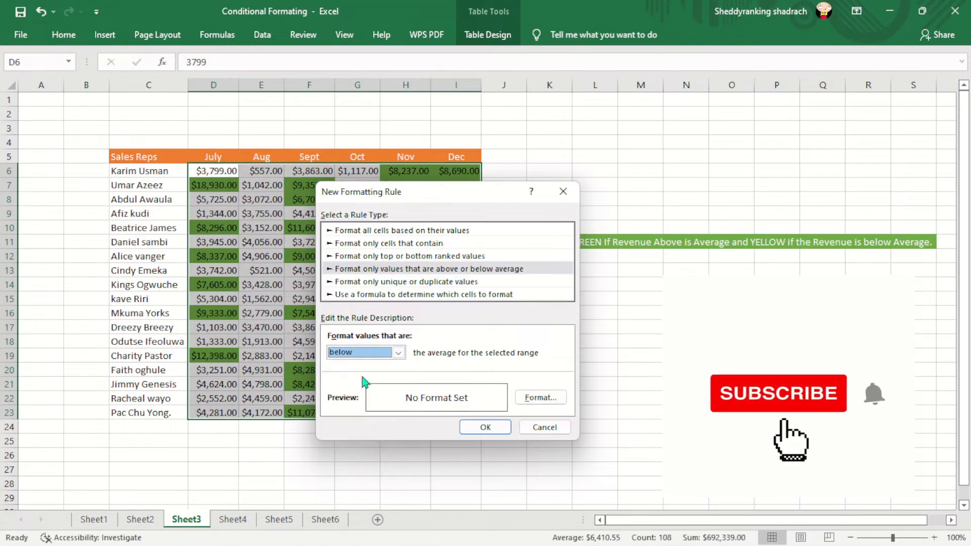
Step: Give the below-average rule a gold fill and apply it to the sales figures
left_click(537, 398)
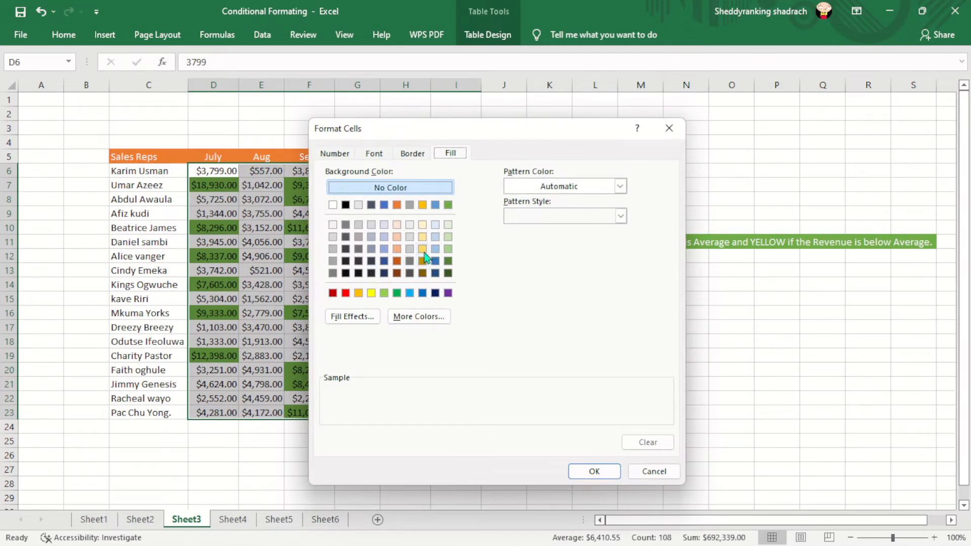
left_click(422, 204)
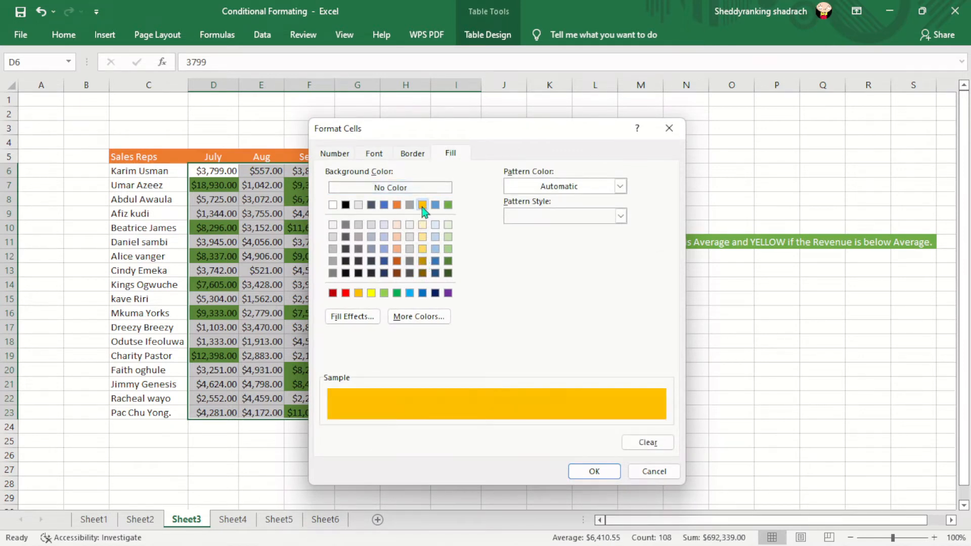
left_click(594, 472)
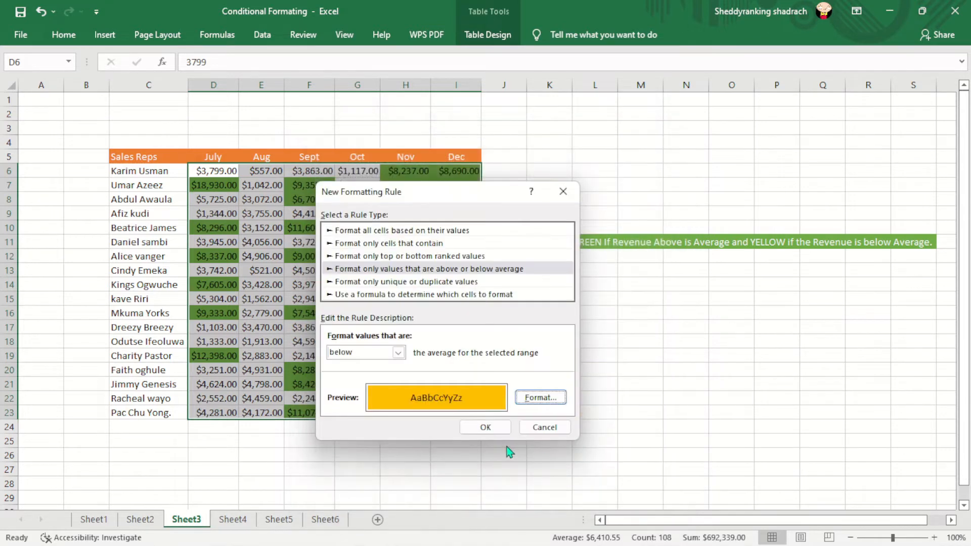
left_click(486, 427)
left_click(614, 351)
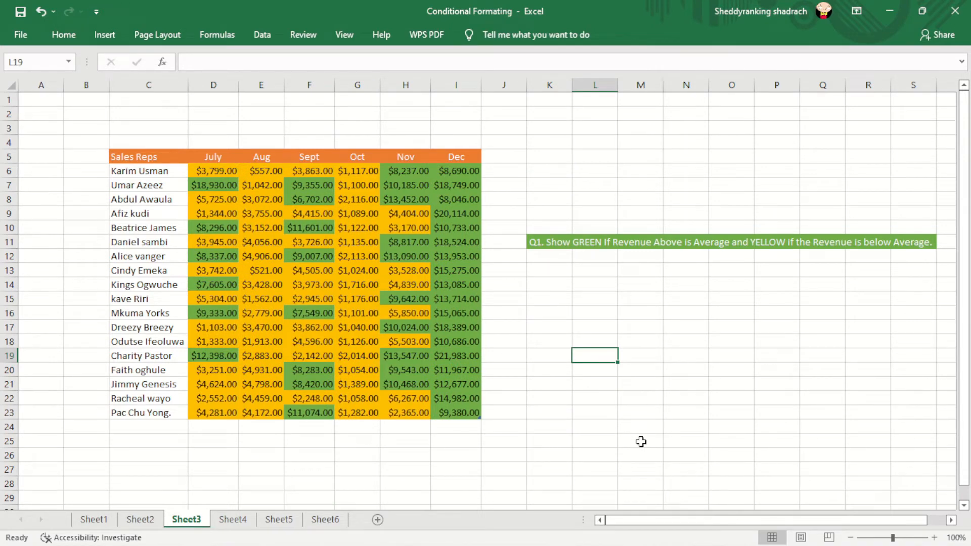
Step: On Sheet4, start a new conditional formatting rule for D6:I23 that formats only top or bottom ranked values
left_click(233, 521)
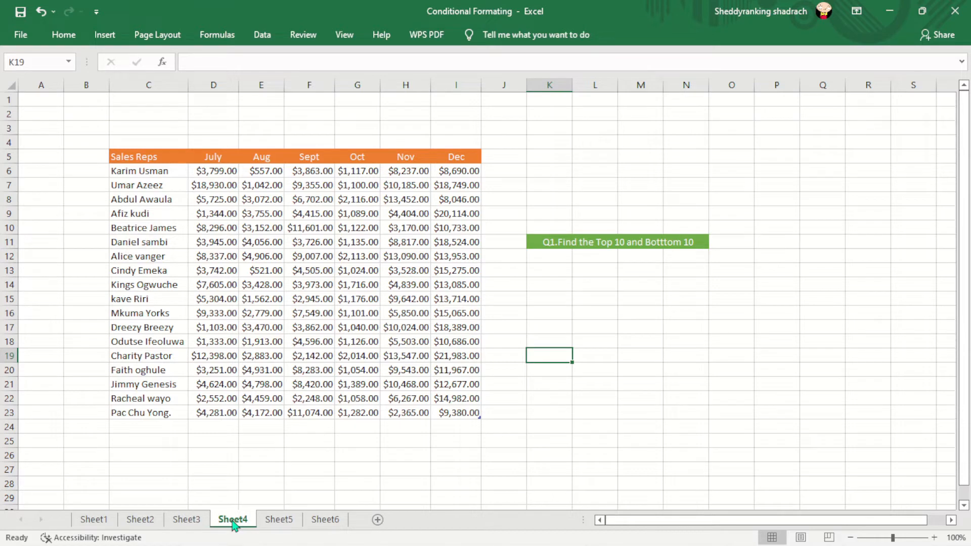
left_click_drag(191, 130, 516, 381)
left_click(309, 274)
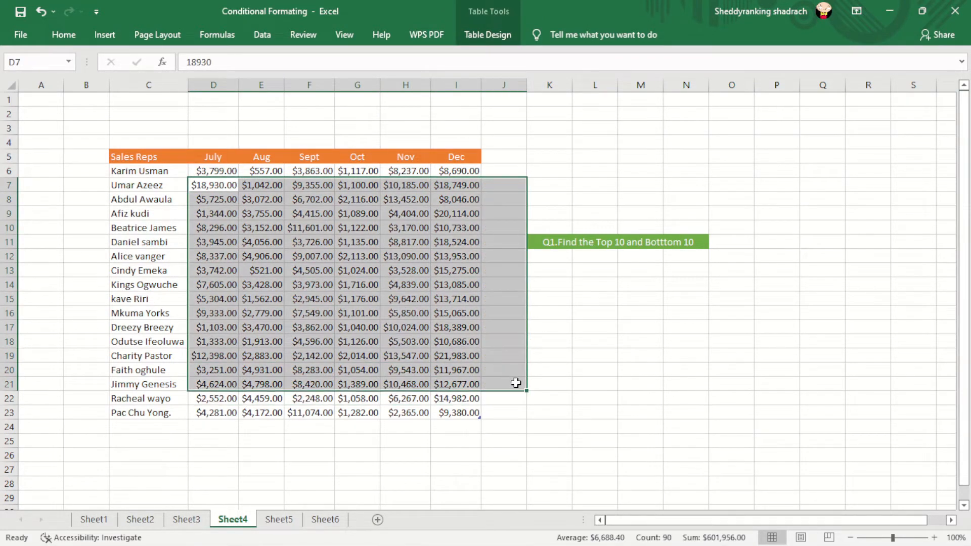
left_click(585, 381)
left_click_drag(201, 170, 470, 419)
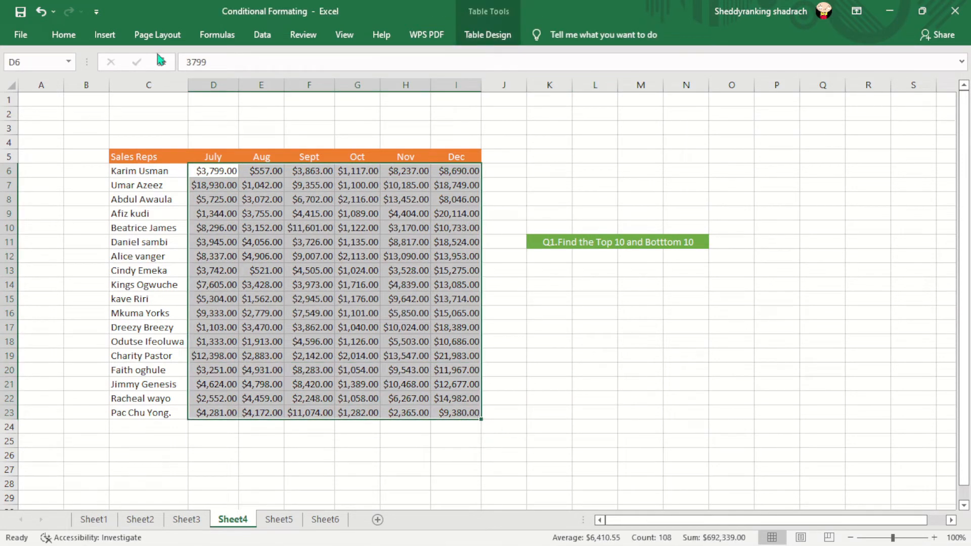
left_click(60, 35)
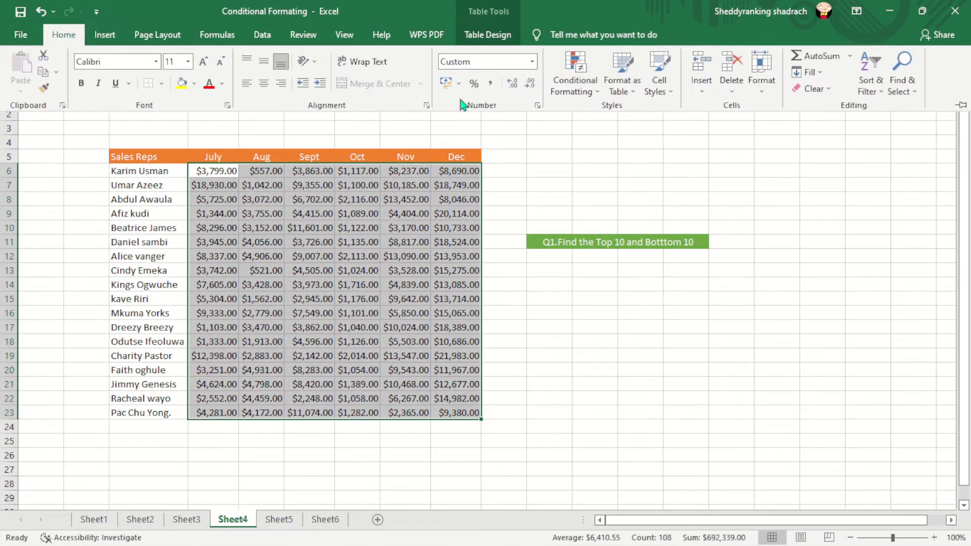
left_click(598, 96)
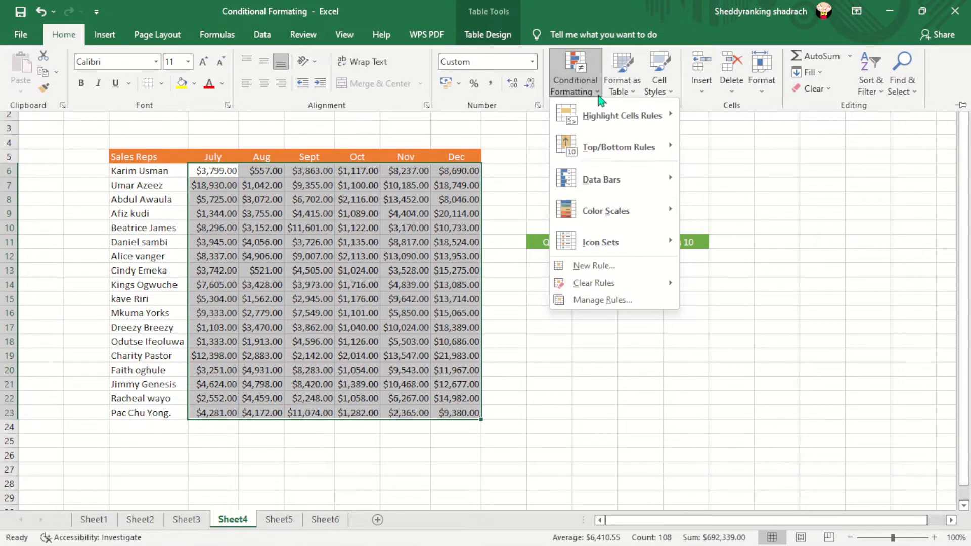
mouse_move(618, 152)
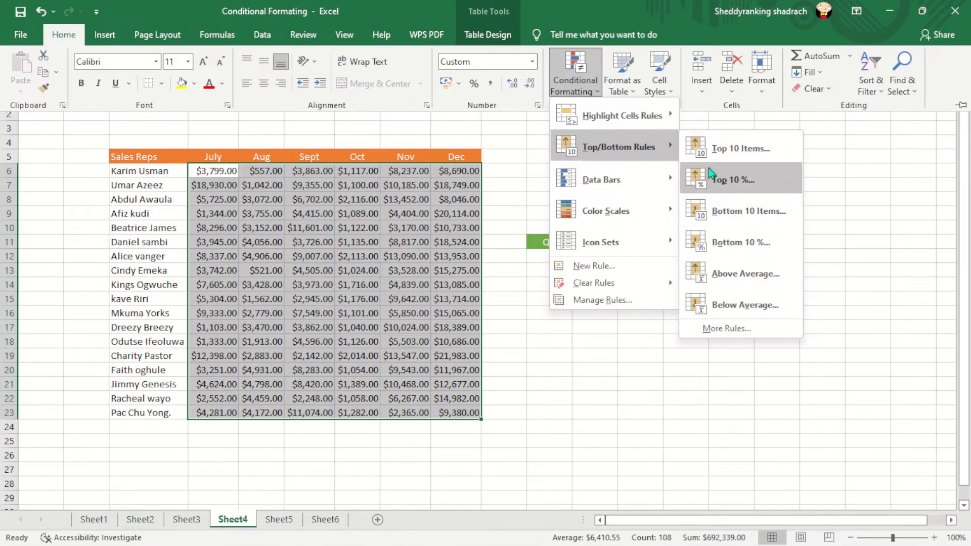
left_click(610, 268)
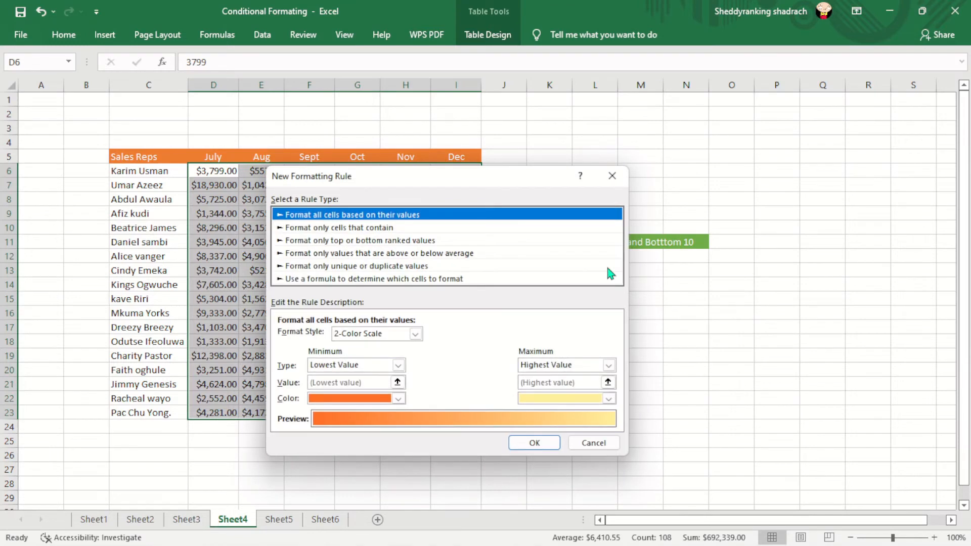
left_click(388, 243)
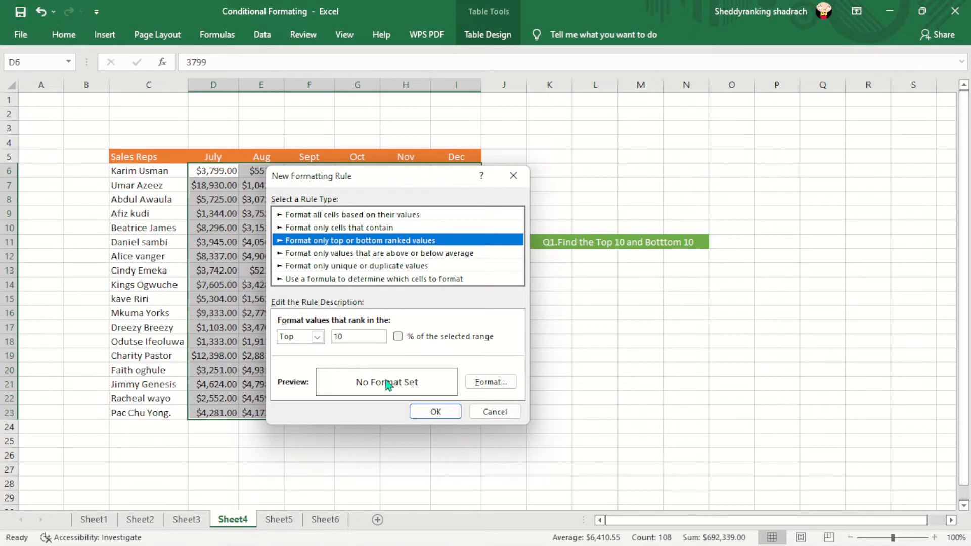
Step: Give the Top 10 rule a dark blue fill and apply it to the sales figures
left_click(483, 383)
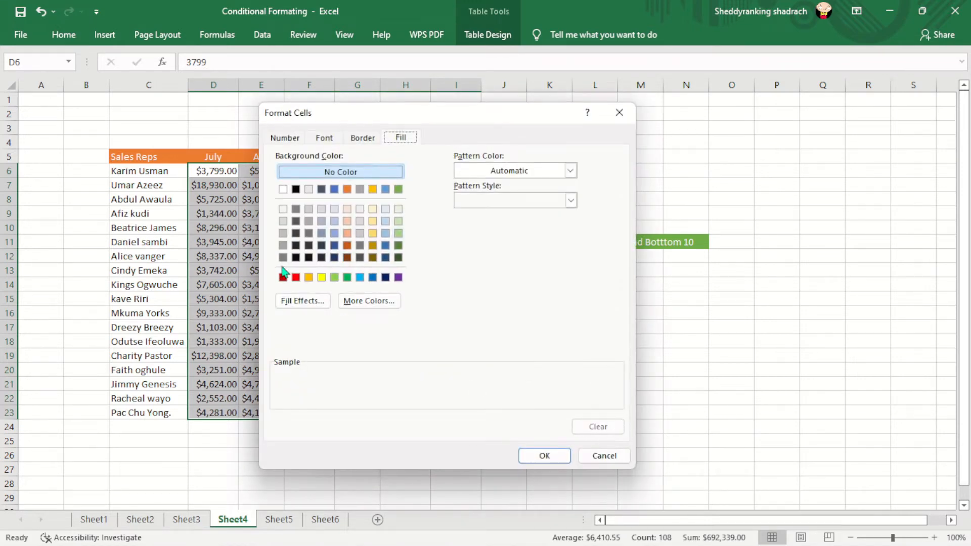
left_click(335, 245)
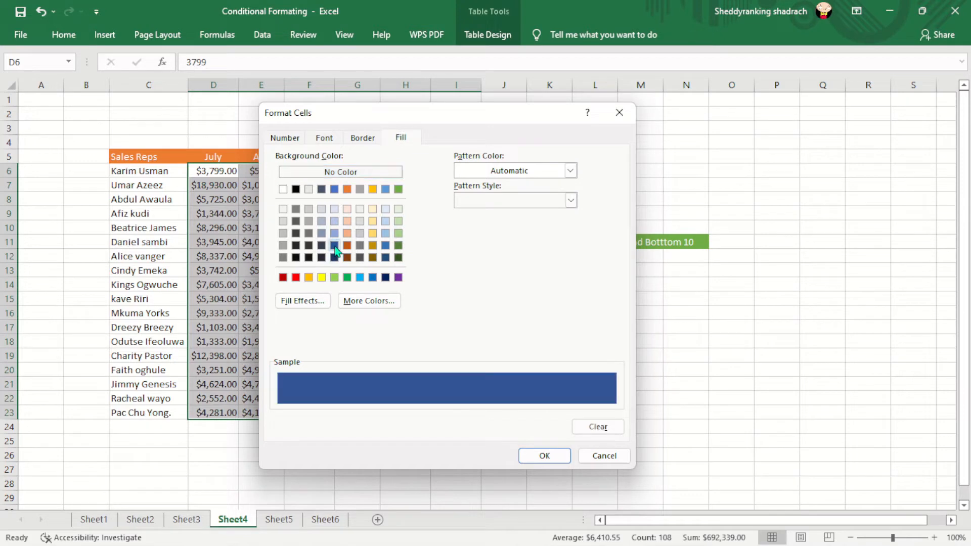
left_click(545, 457)
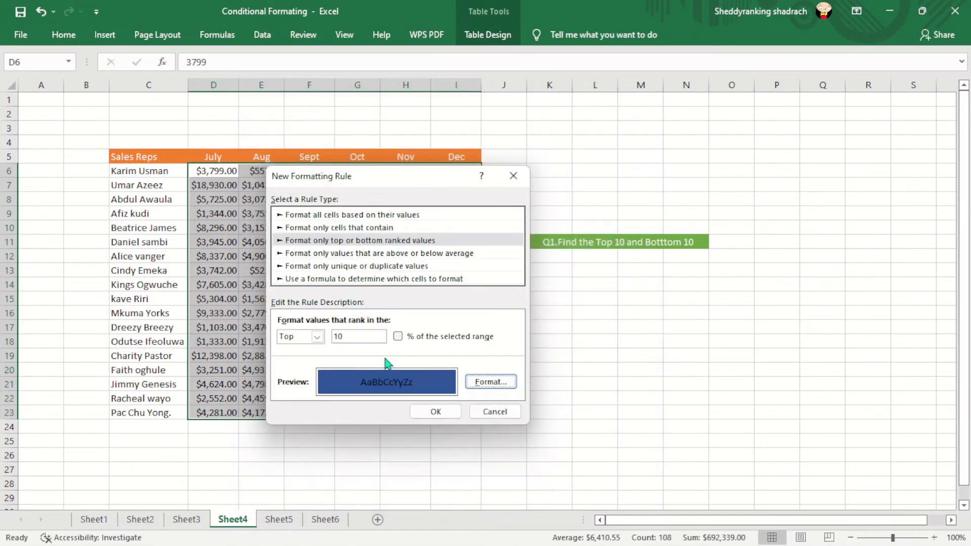
left_click(439, 413)
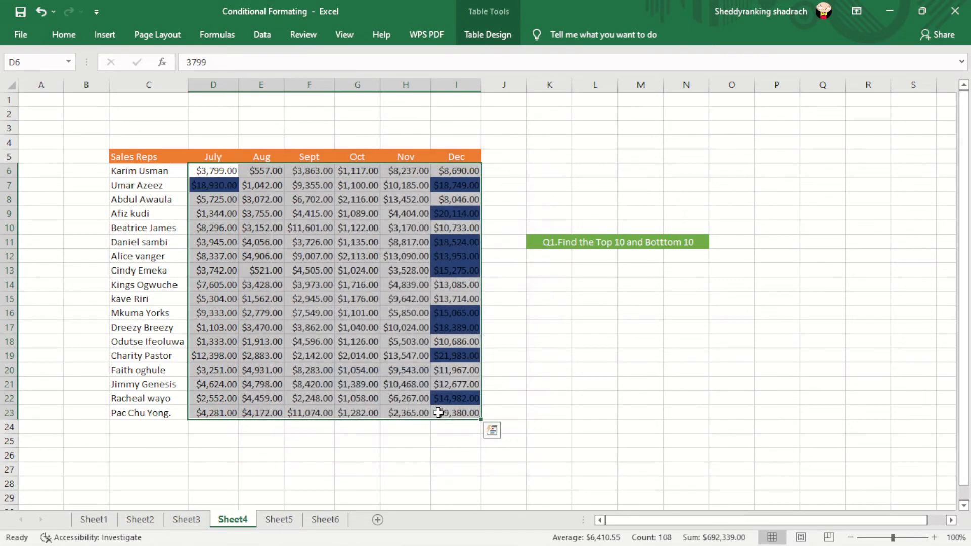
left_click_drag(144, 234, 324, 286)
left_click(558, 272)
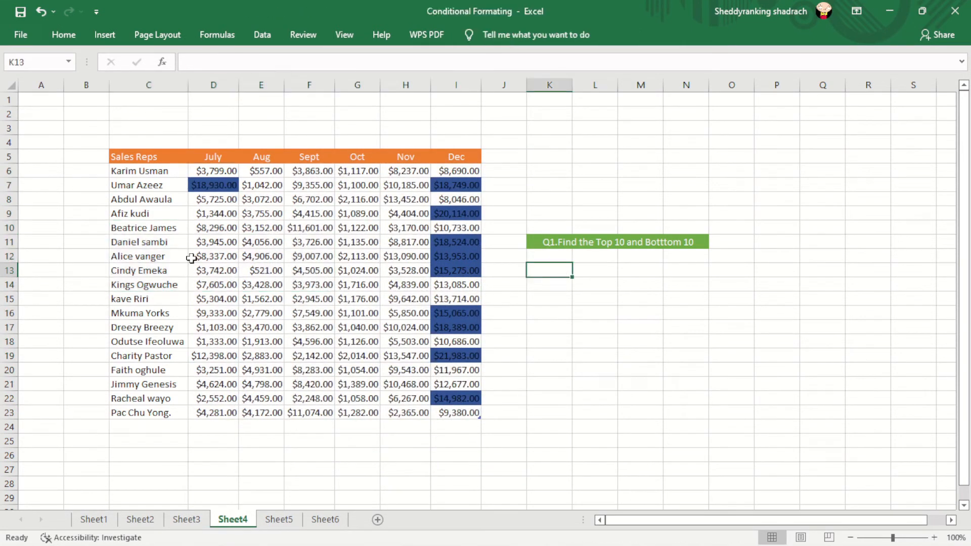
Step: Start a second ranked-values rule for D6:I23 on Sheet4 that formats the Bottom 10 values
left_click_drag(194, 164, 475, 412)
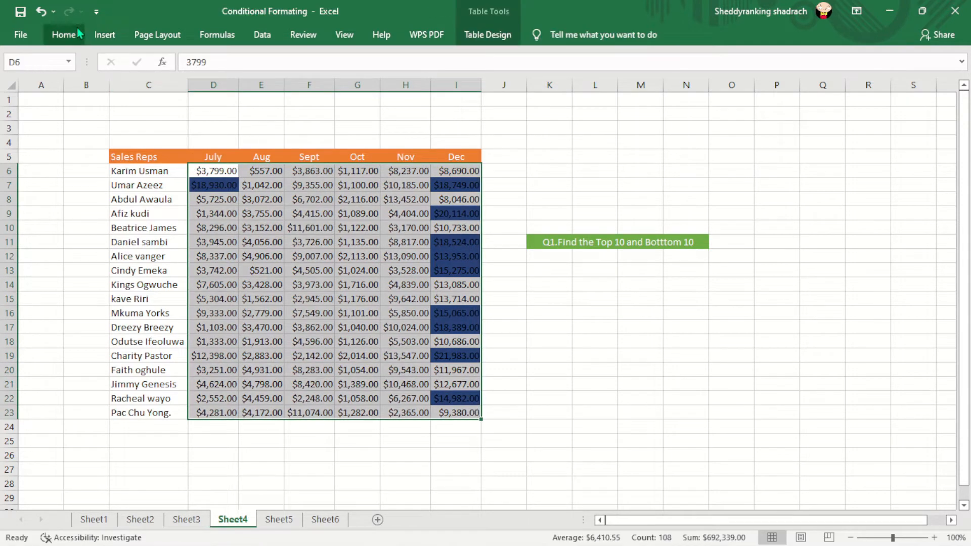
left_click(65, 34)
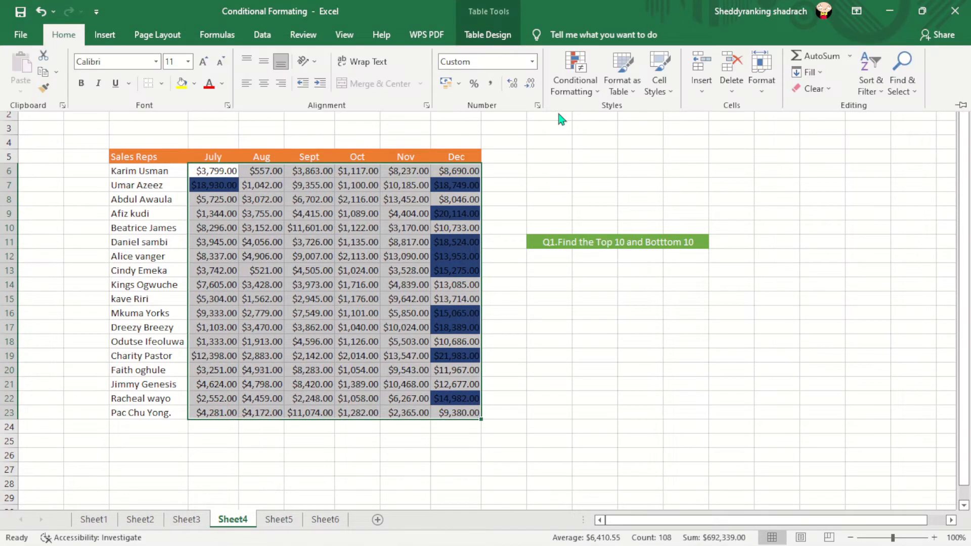
left_click(596, 92)
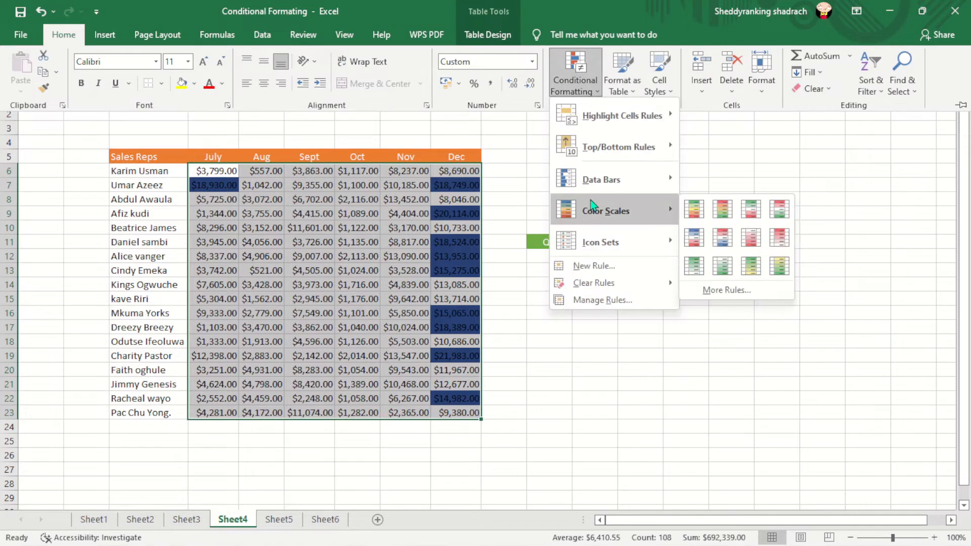
left_click(593, 266)
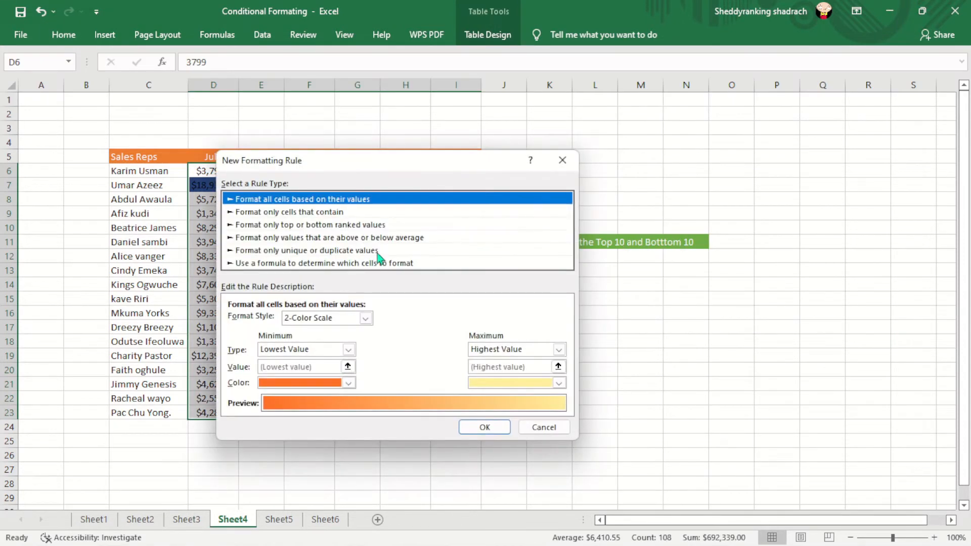
left_click(292, 225)
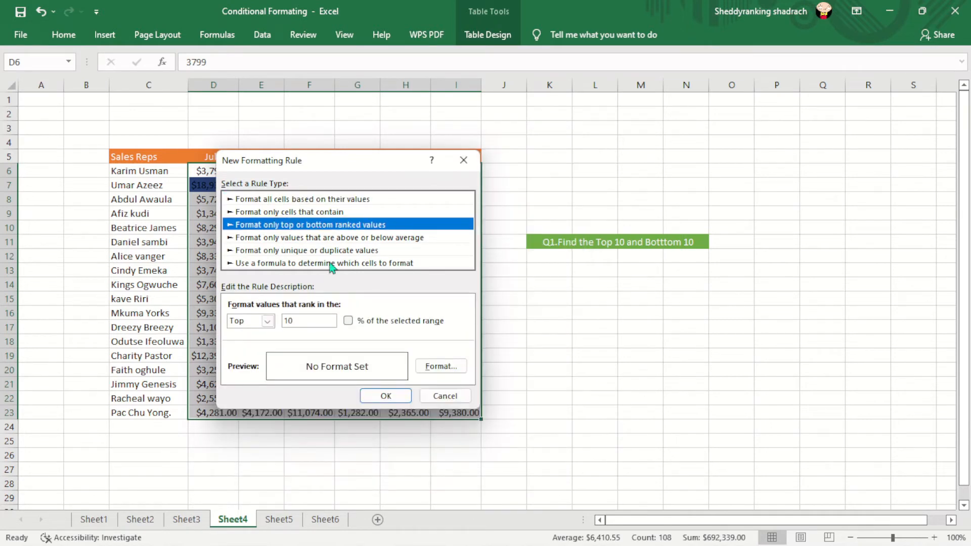
left_click(261, 324)
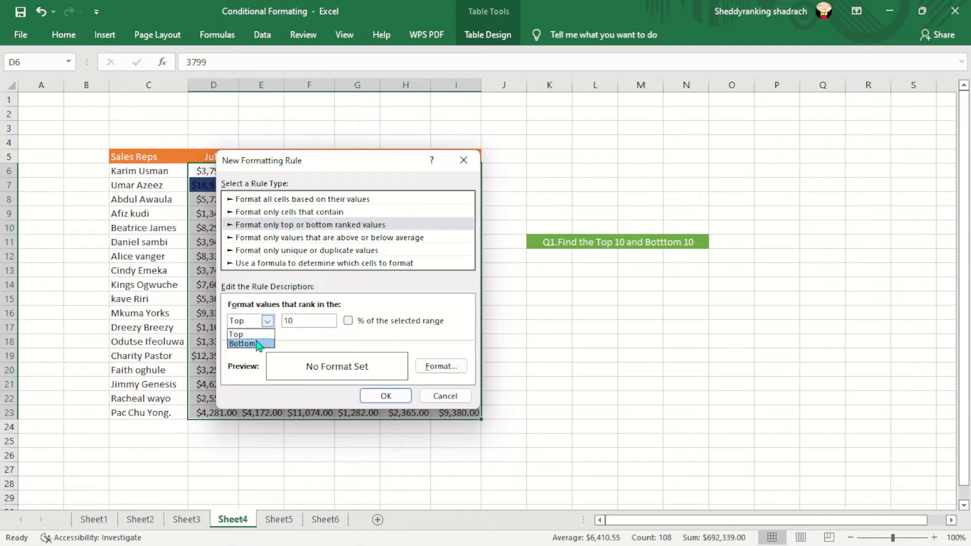
left_click(255, 339)
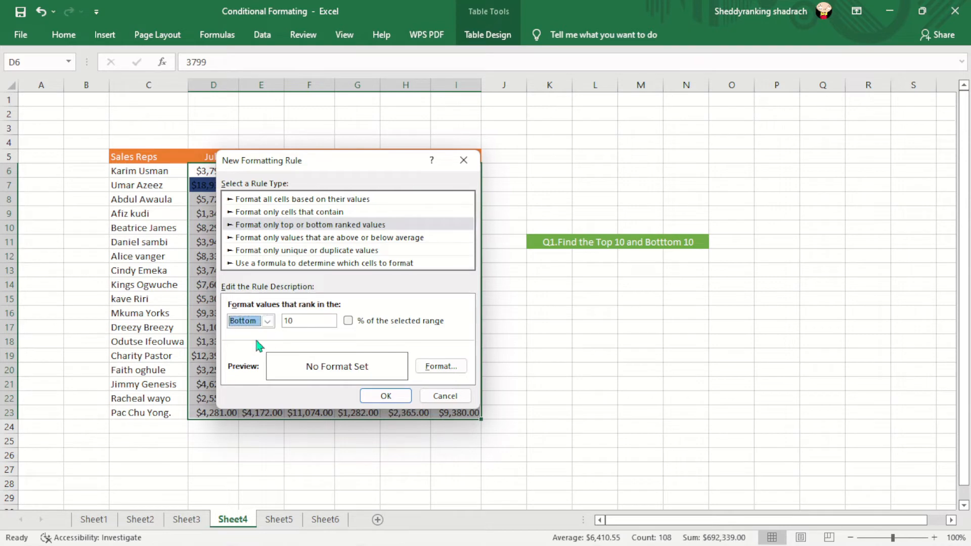
left_click(309, 319)
Step: Give the Bottom 10 rule a red fill and apply it to the sales figures
left_click(442, 368)
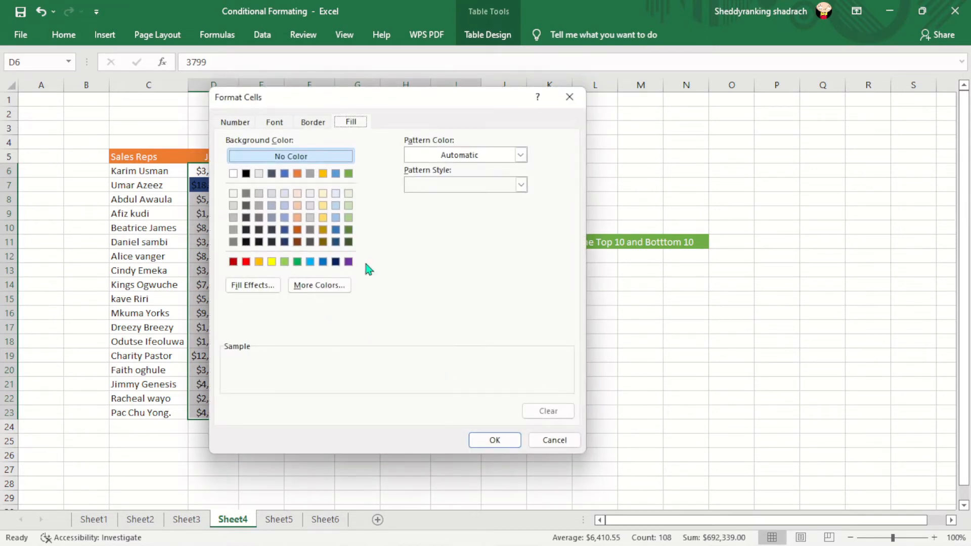
left_click(272, 261)
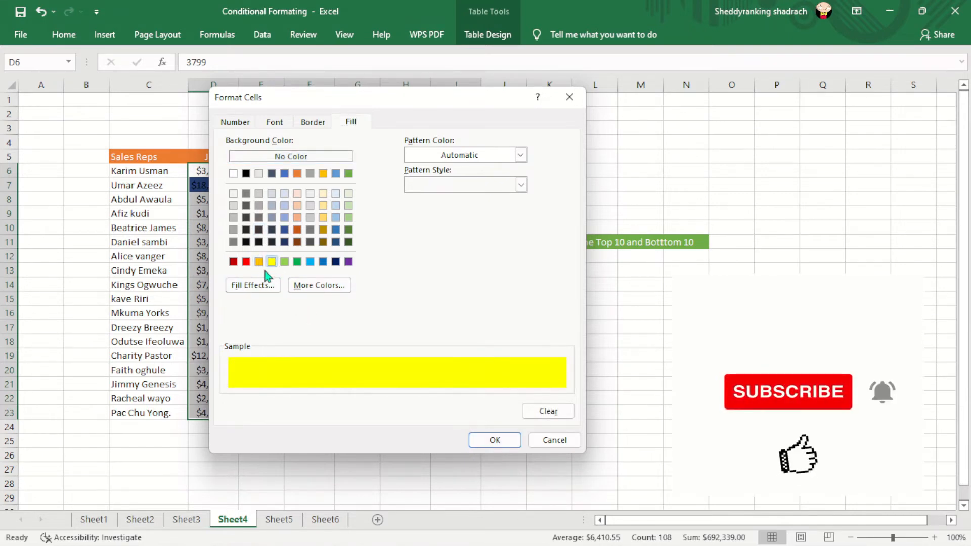
left_click(246, 262)
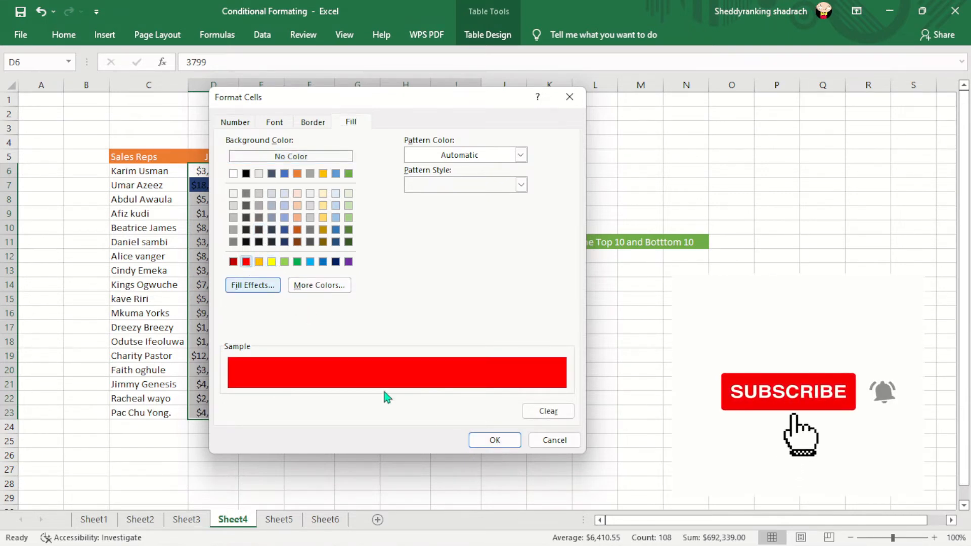
left_click(479, 441)
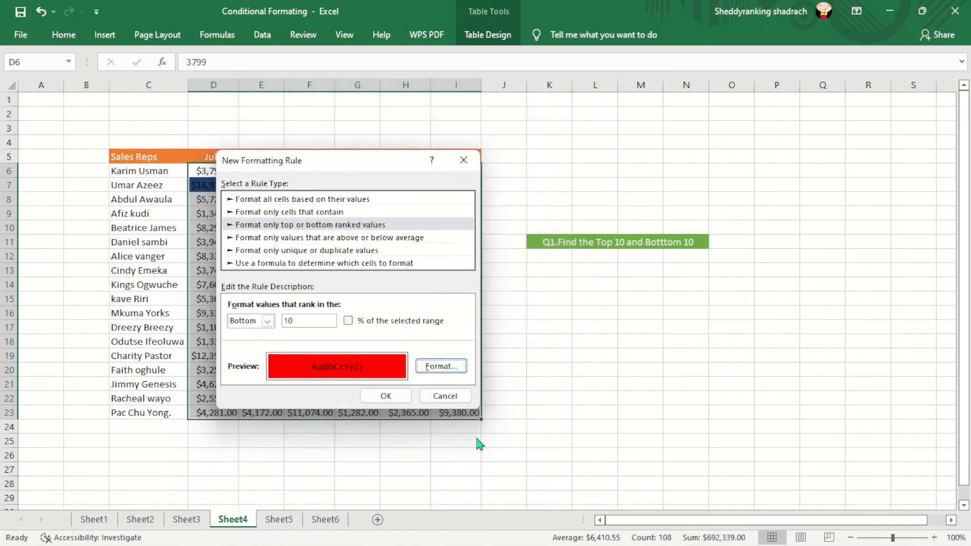
left_click(386, 395)
left_click(512, 365)
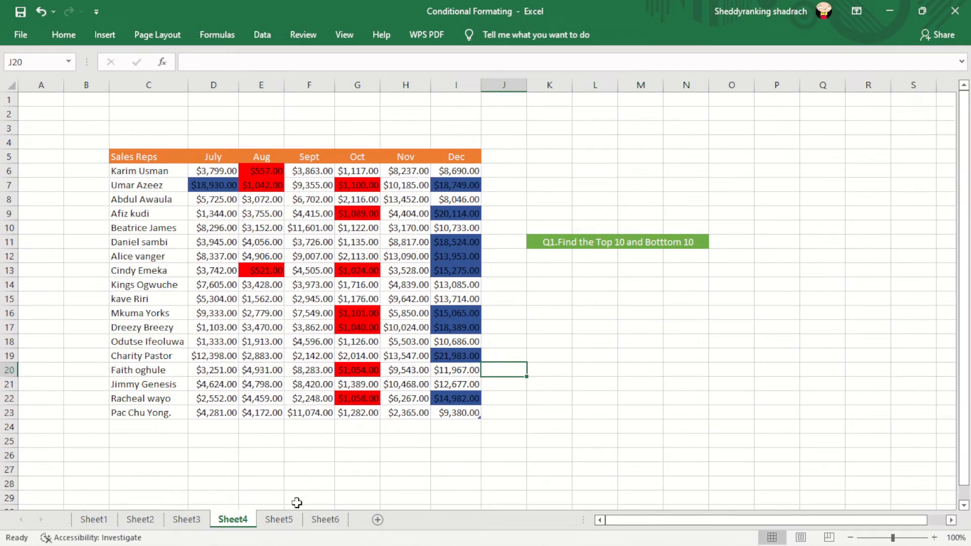
Step: Switch to Sheet5, which holds the Apply Data Bars question
left_click(284, 522)
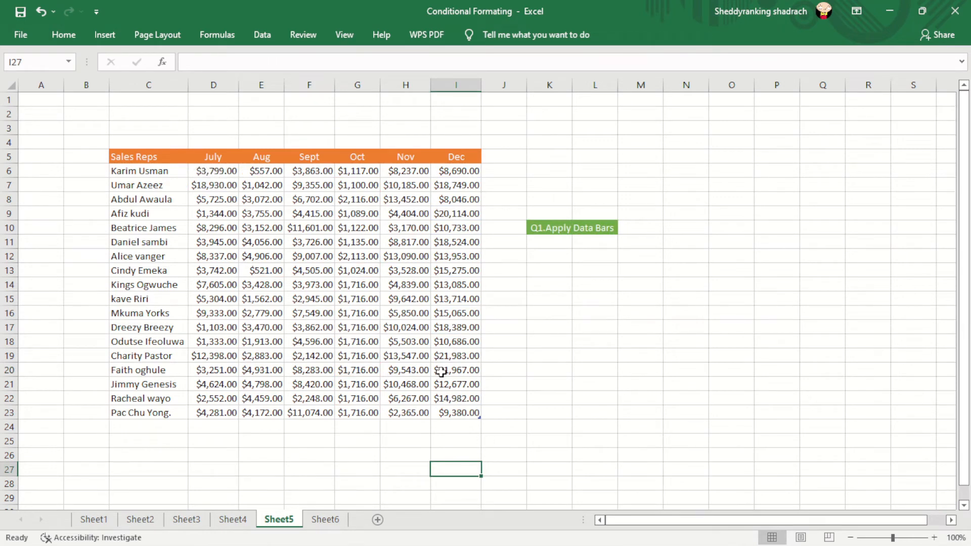
left_click(229, 216)
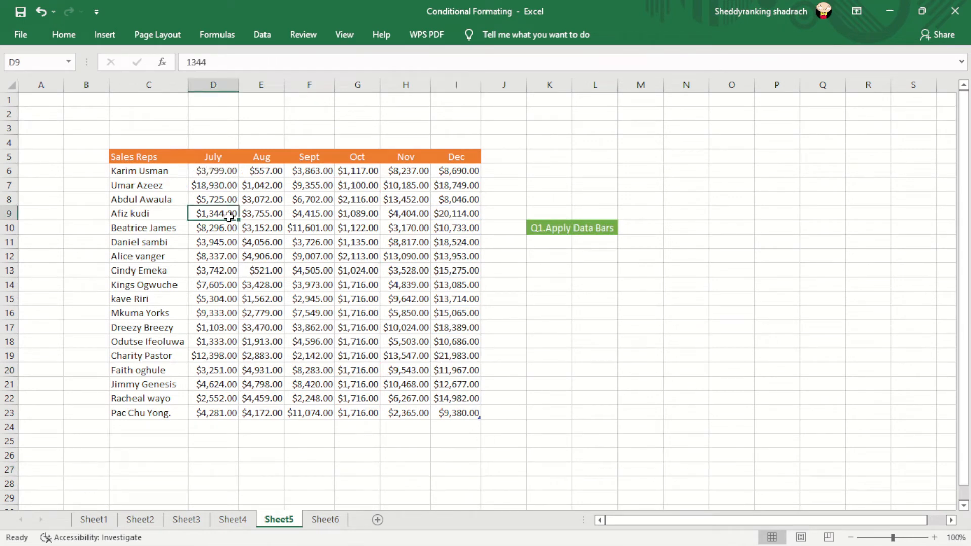
left_click(198, 165)
left_click(208, 183)
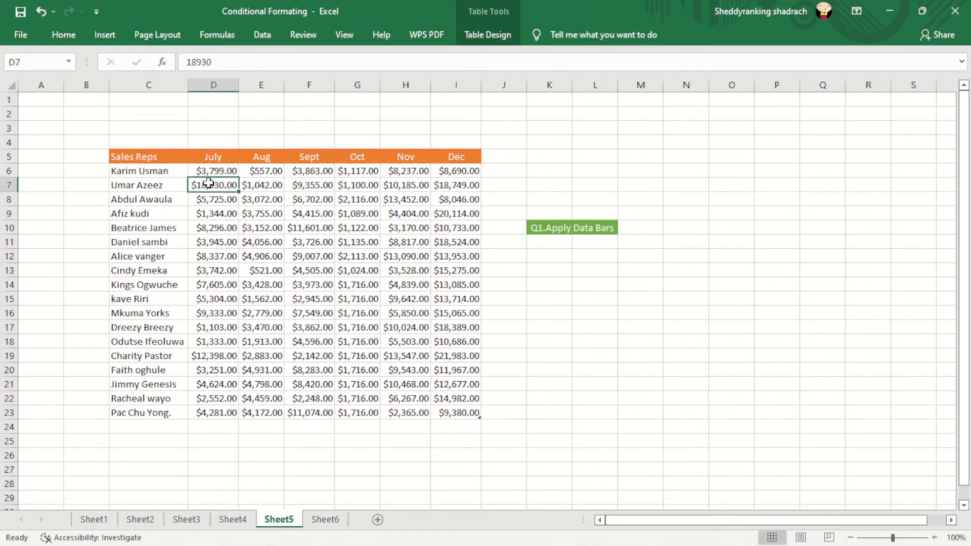
left_click(534, 313)
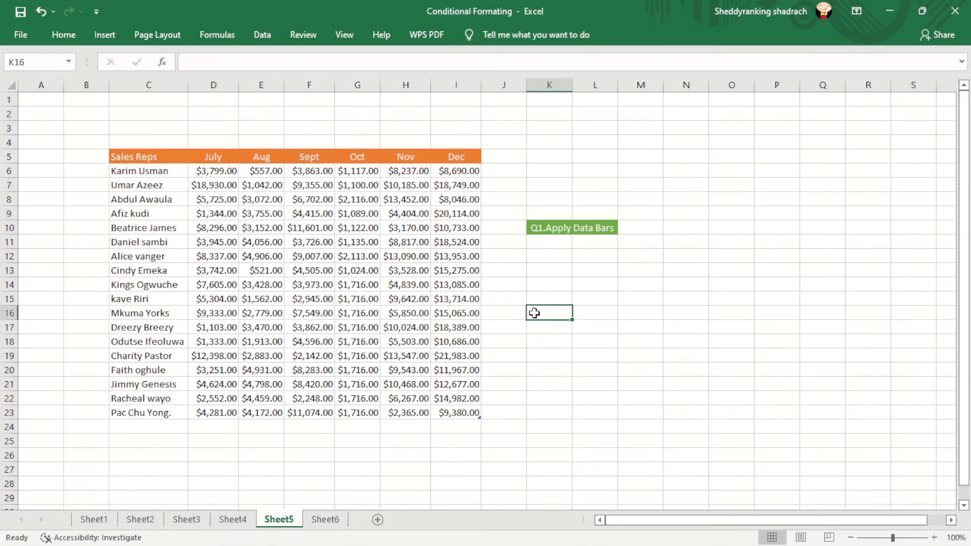
left_click_drag(198, 171, 468, 415)
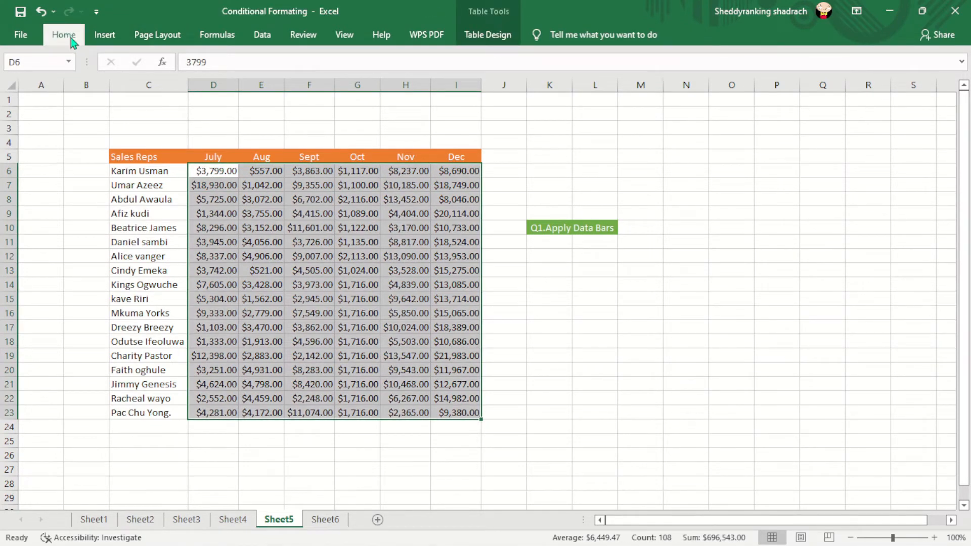
left_click(71, 39)
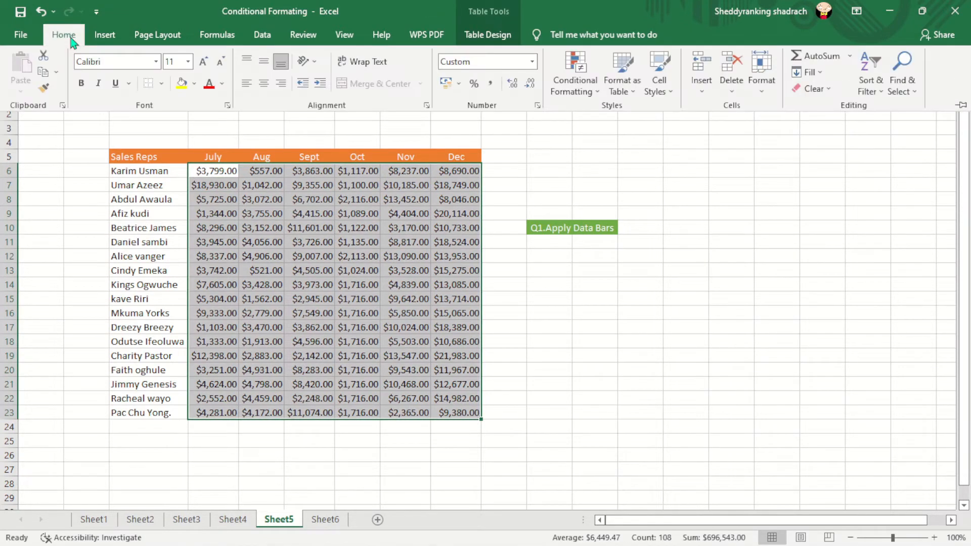
left_click(598, 95)
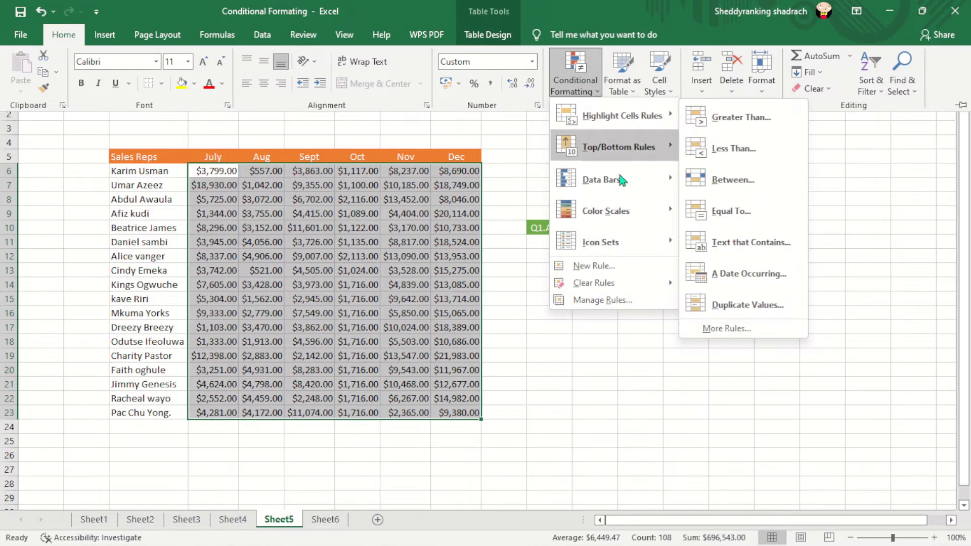
mouse_move(624, 182)
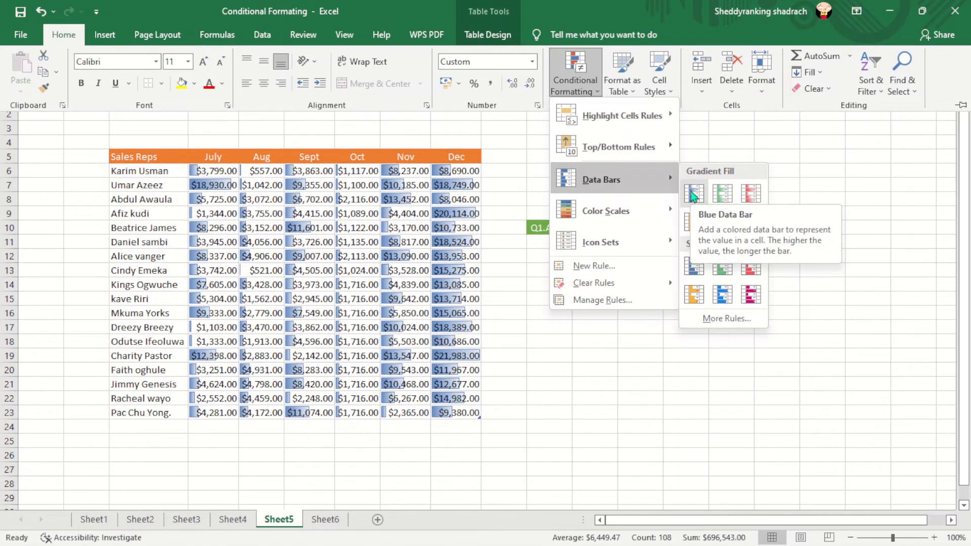
left_click(625, 436)
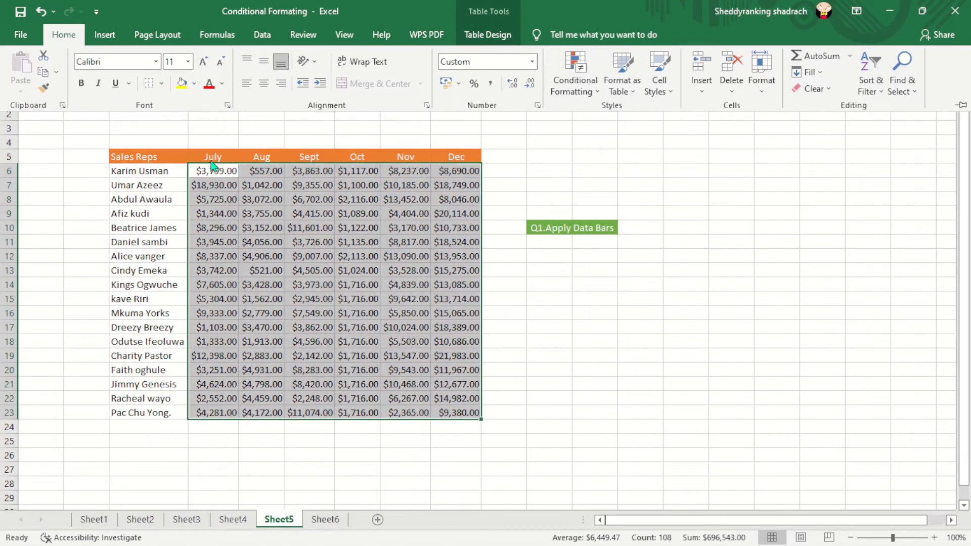
left_click(488, 330)
left_click(529, 323)
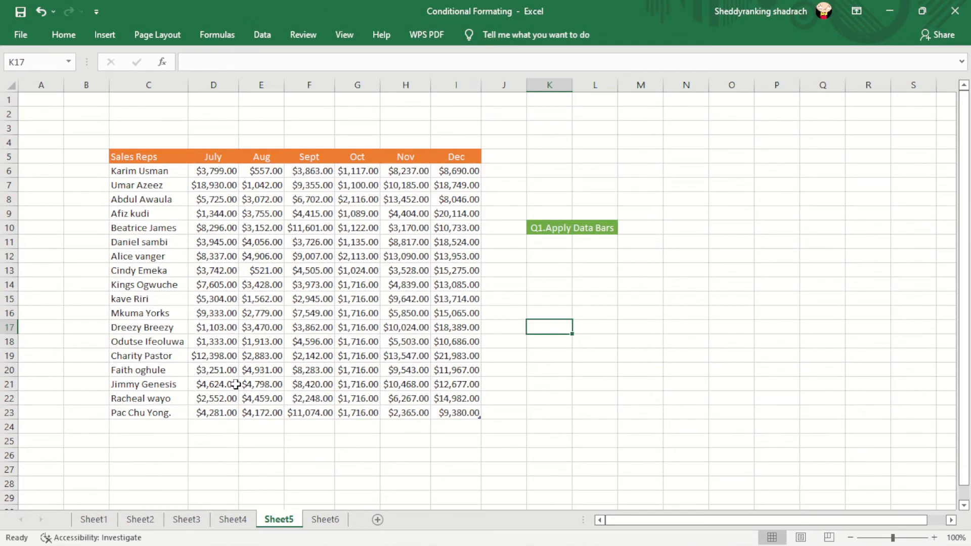
Step: Apply solid-fill green data bars to the July sales figures in D6:D23
left_click(196, 176)
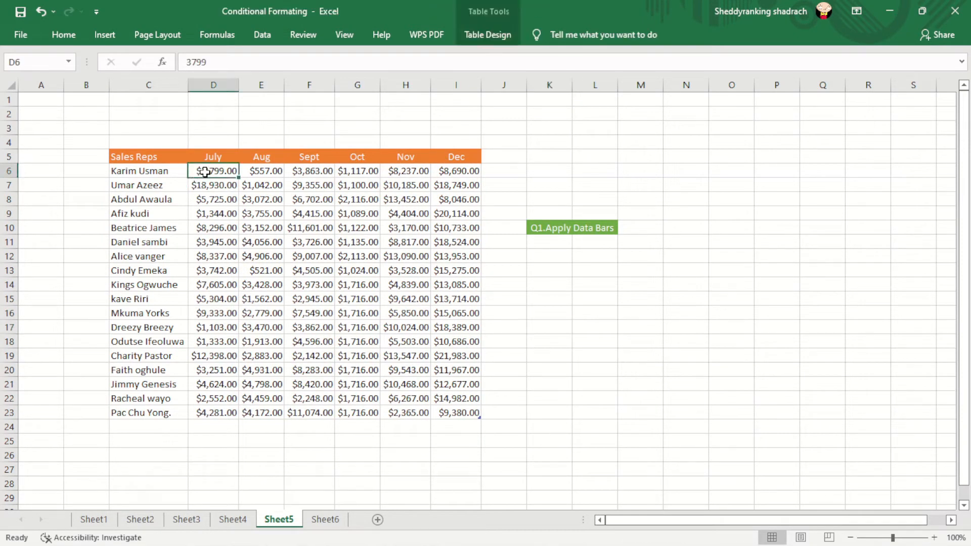
left_click(257, 256)
left_click_drag(219, 172, 222, 407)
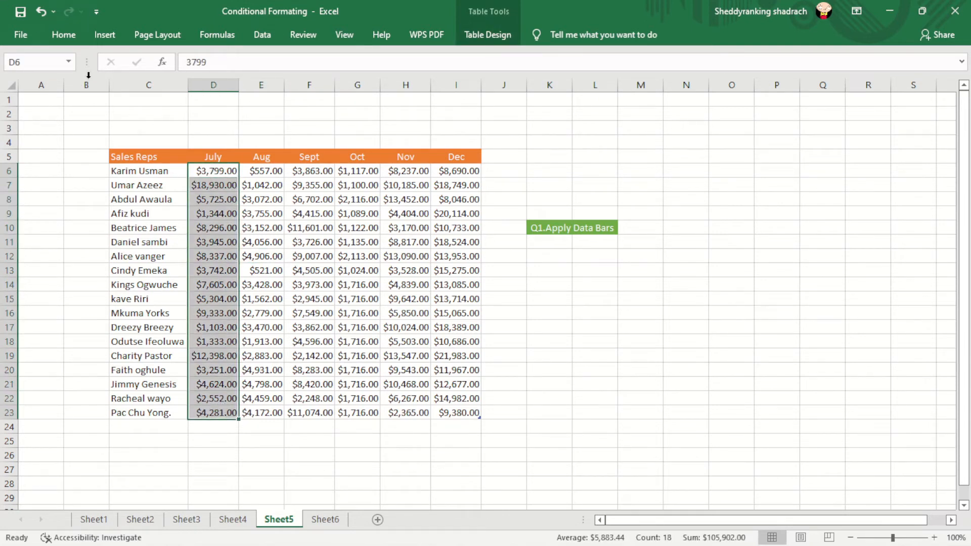
left_click(64, 35)
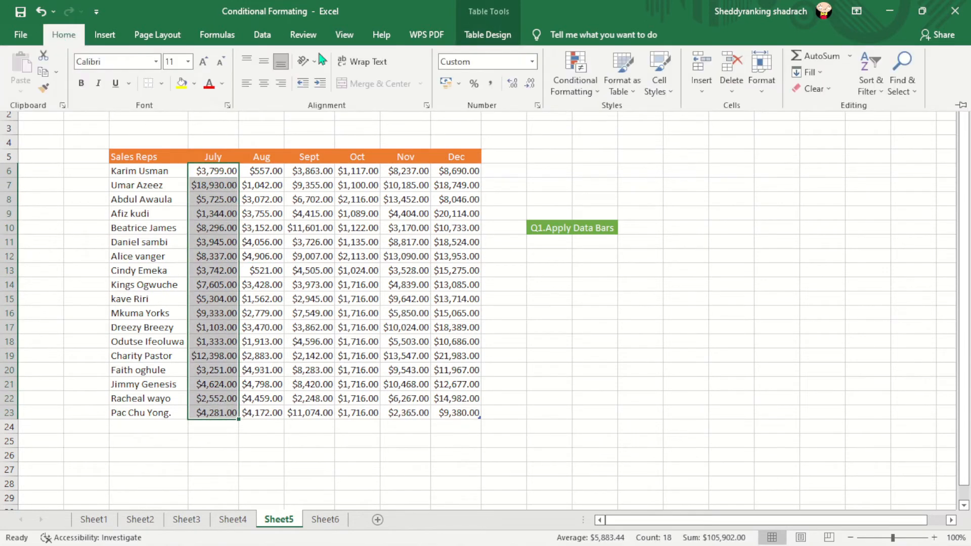
left_click(592, 92)
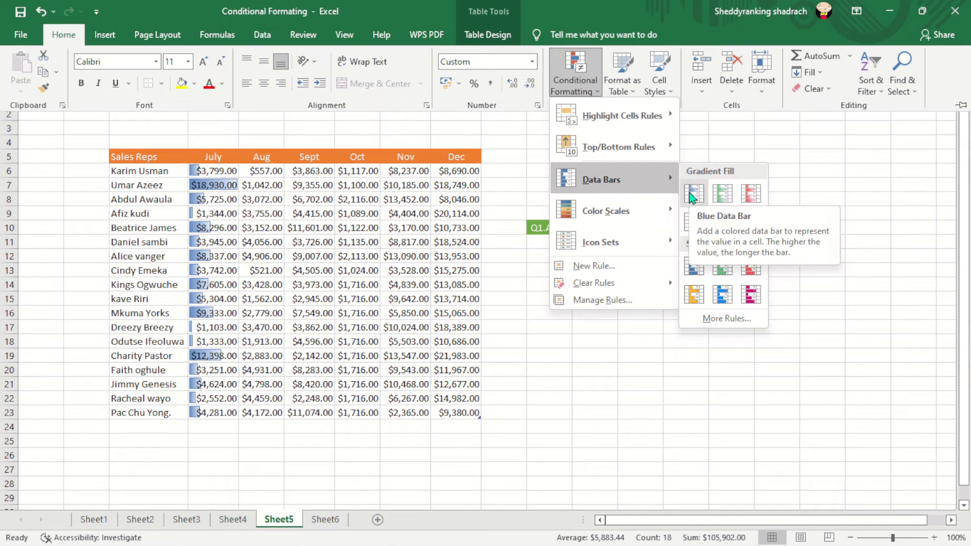
left_click(722, 274)
double_click(719, 270)
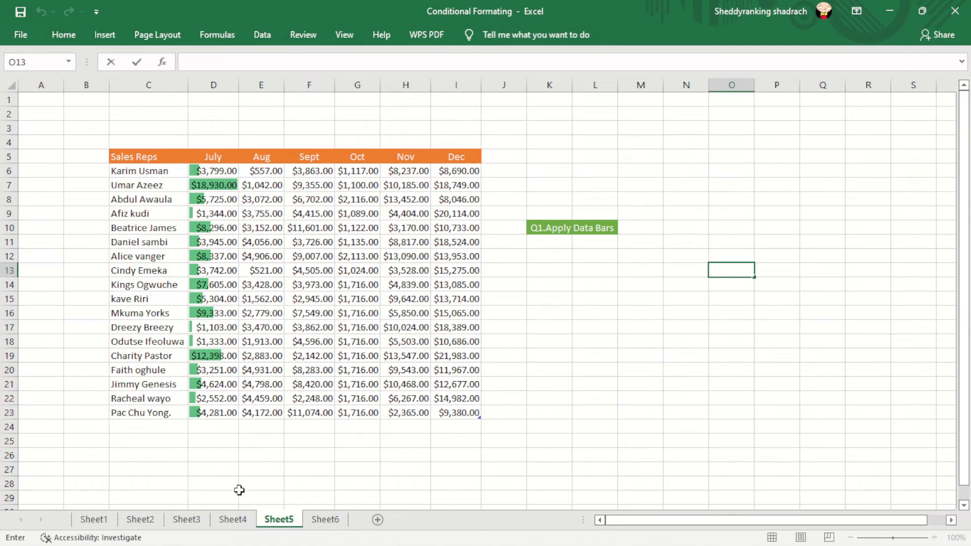
Step: On Sheet6, select the sales figures in D7:I24 and open the conditional formatting rules manager
left_click(323, 521)
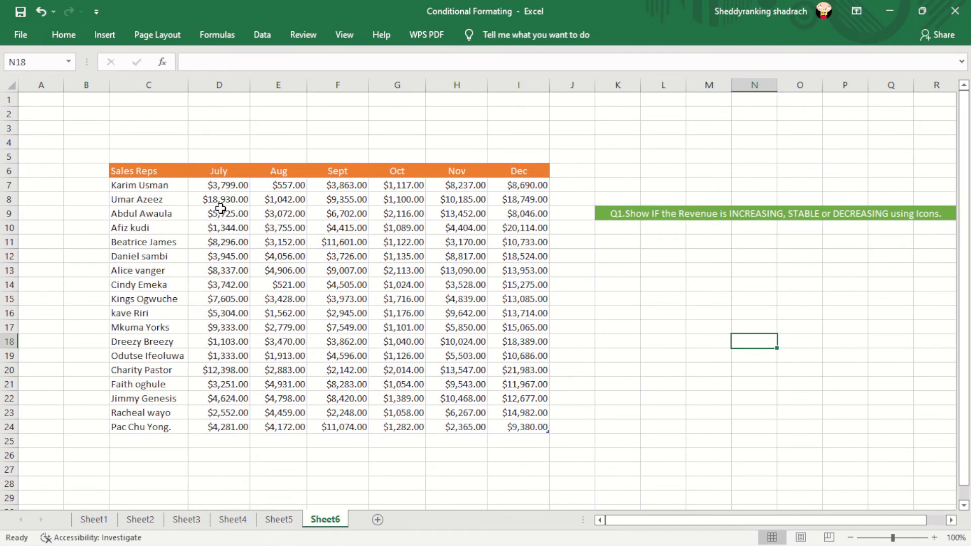
left_click_drag(197, 184, 536, 431)
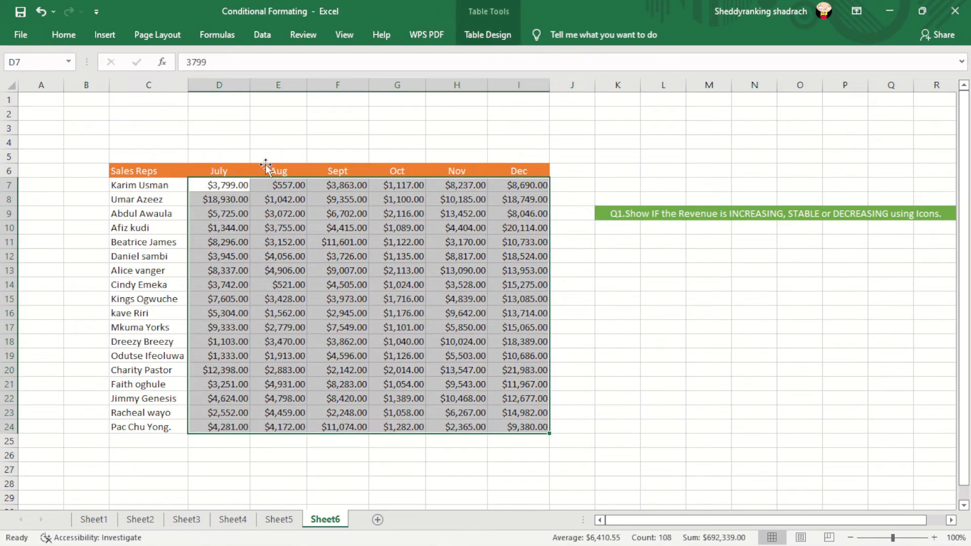
left_click(73, 36)
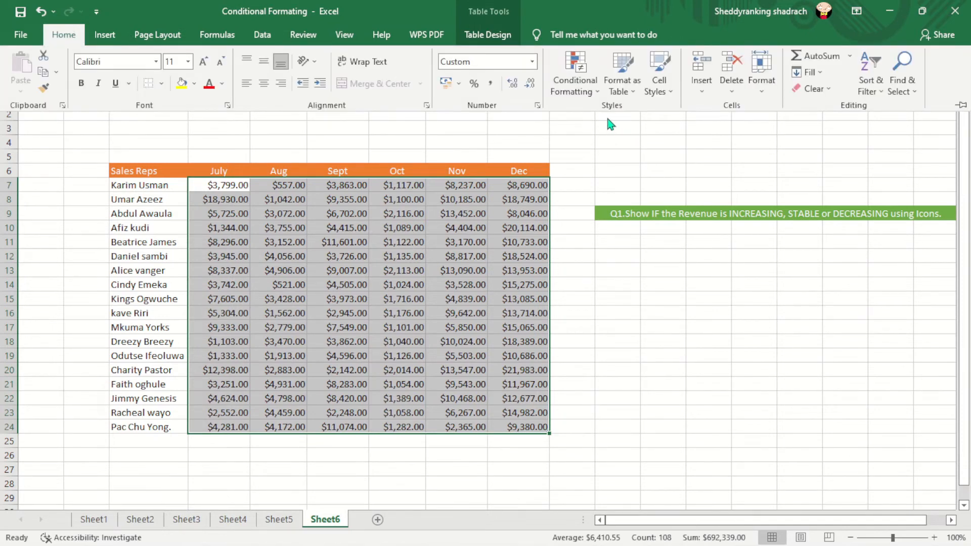
left_click(600, 96)
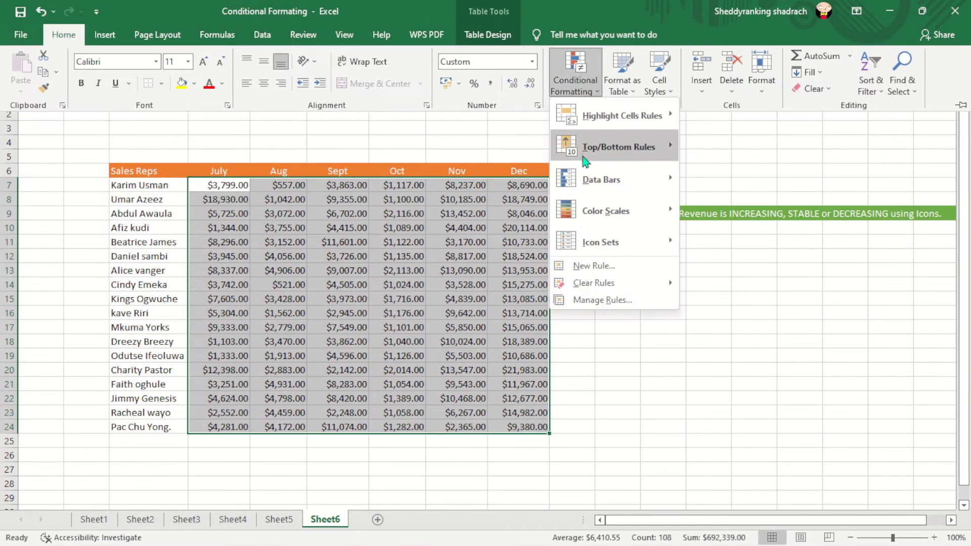
mouse_move(601, 205)
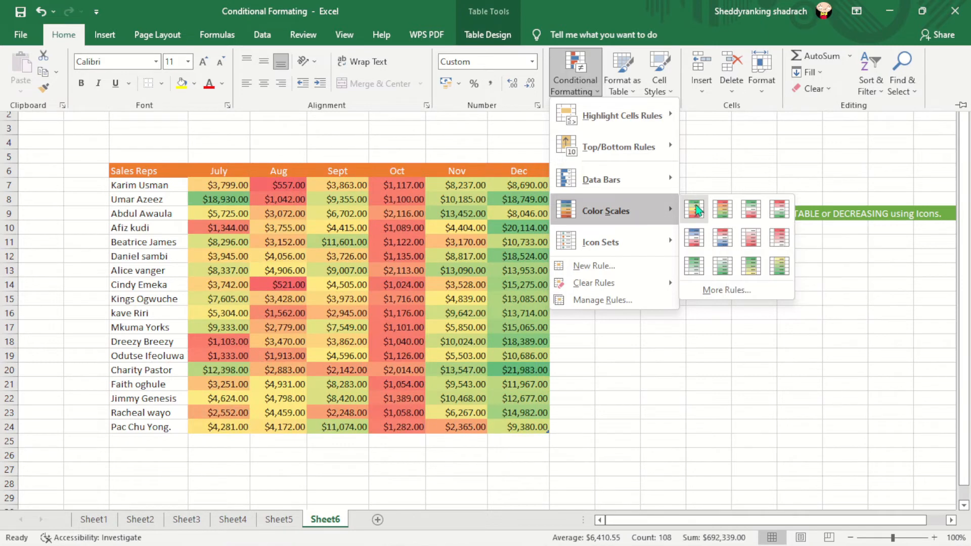
left_click(597, 299)
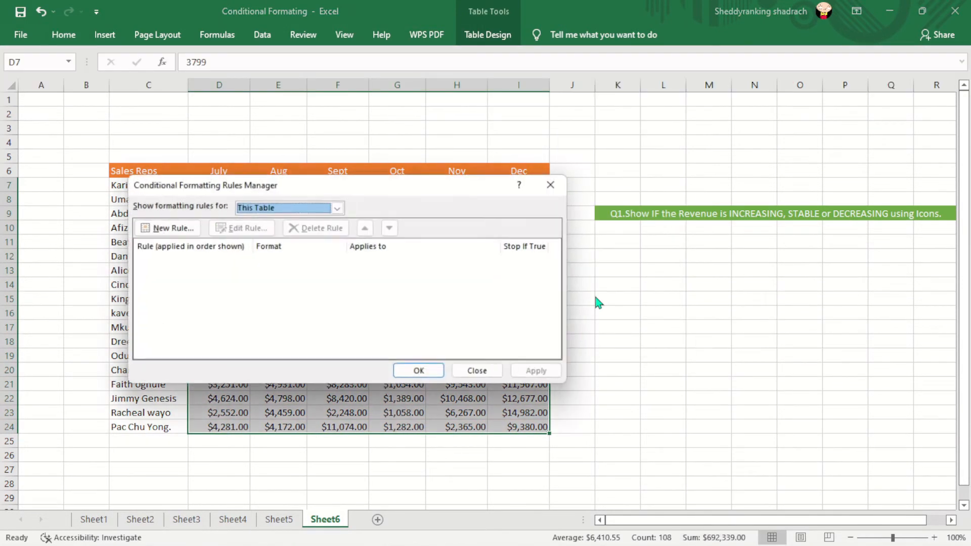
Step: Add a rule that formats all cells based on their values with a 3-Color Scale and apply it to D7:I24
left_click(161, 229)
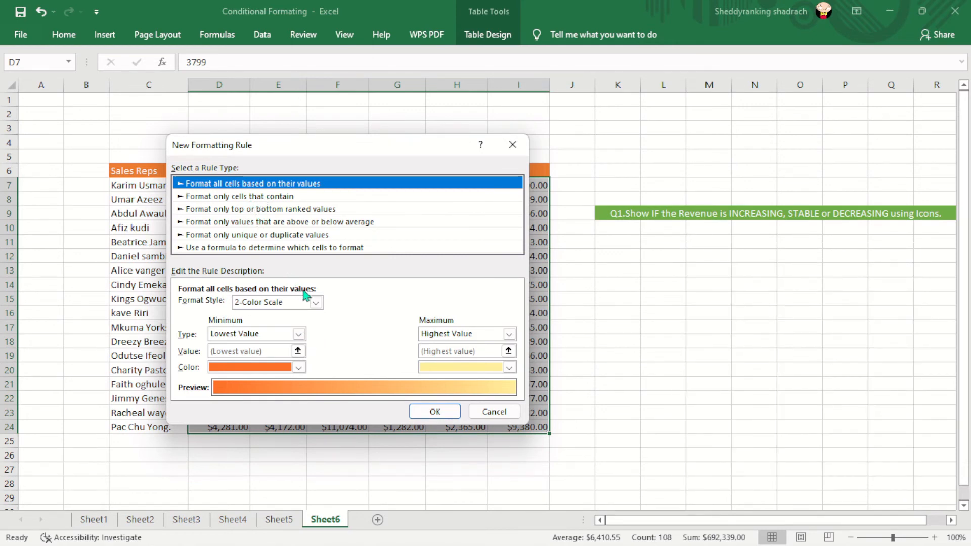
left_click(316, 302)
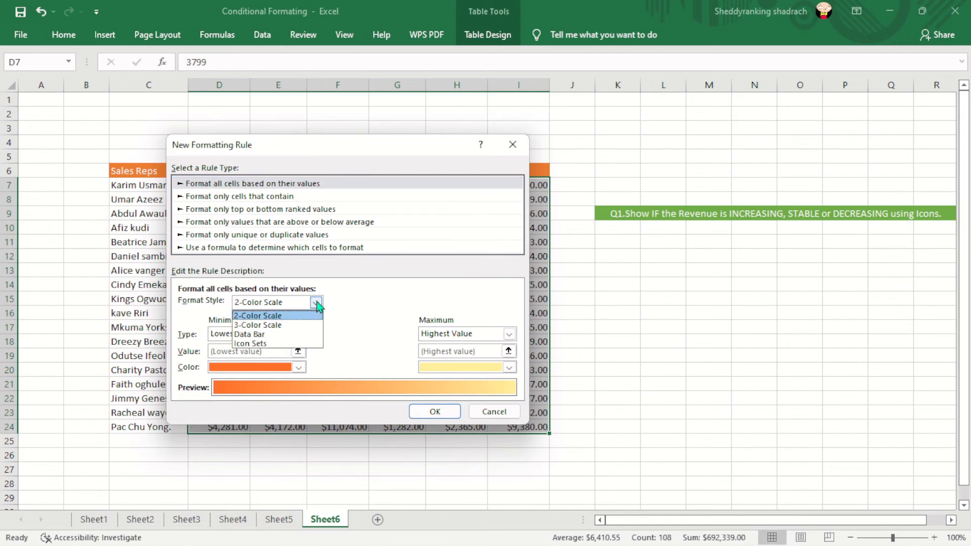
left_click(285, 328)
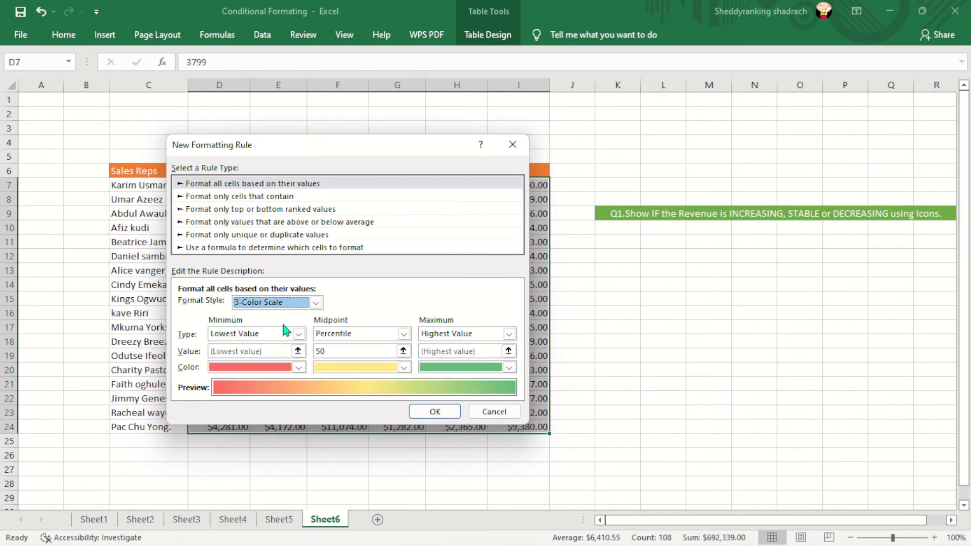
left_click(435, 412)
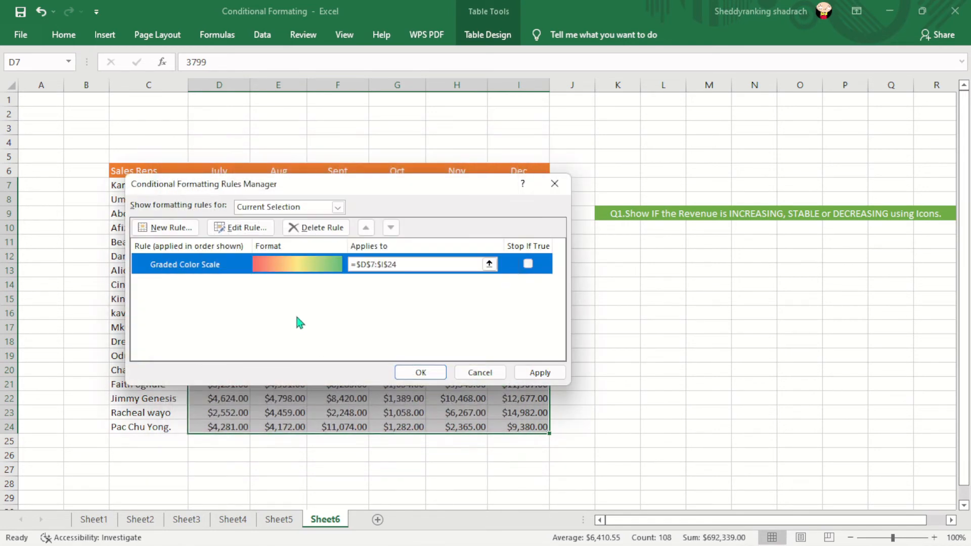
left_click(415, 373)
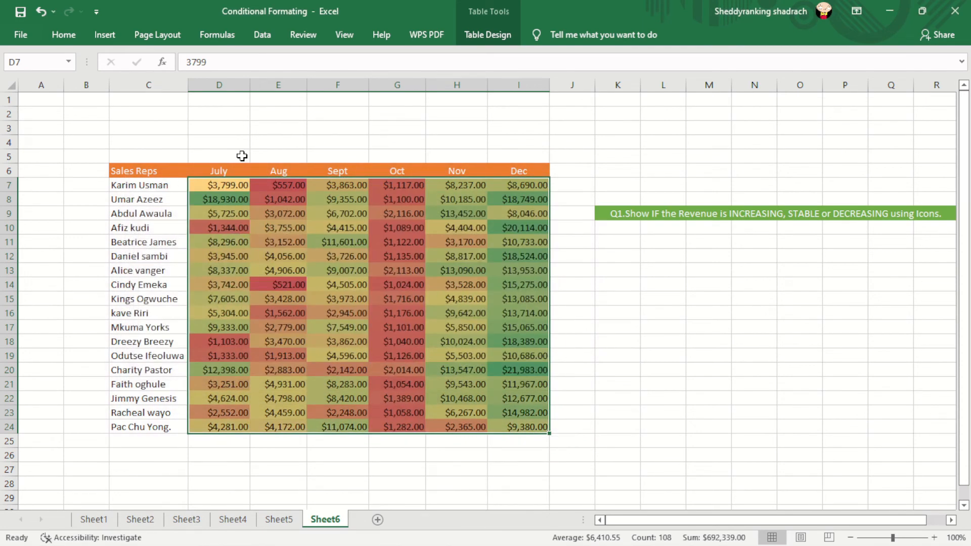
Step: Apply the 3 Triangles directional icon set to the sales figures in D7:I24
left_click(63, 36)
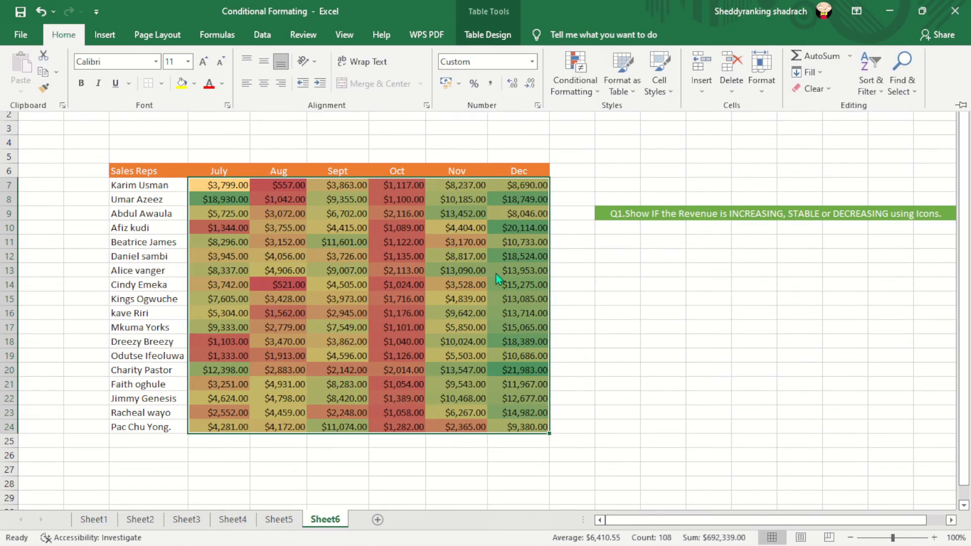
left_click(731, 348)
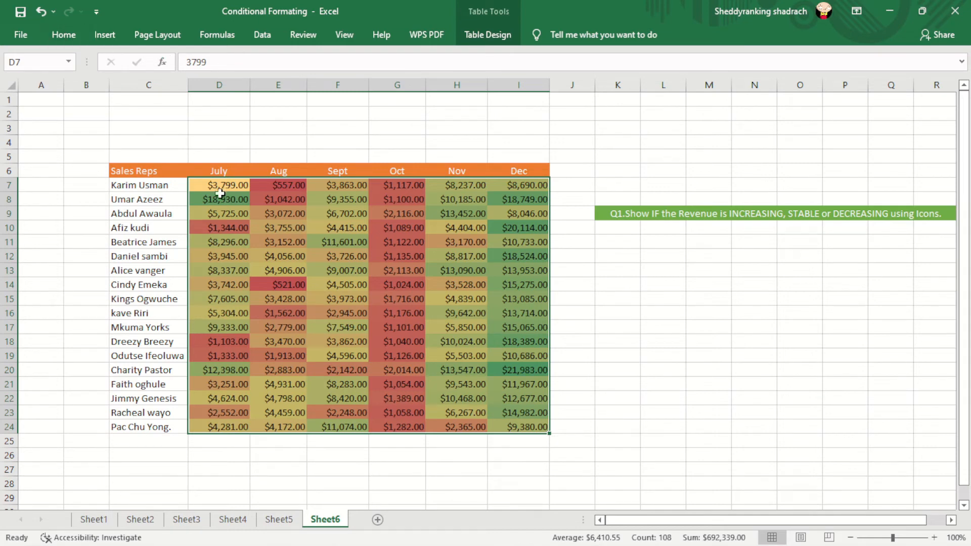
left_click(64, 35)
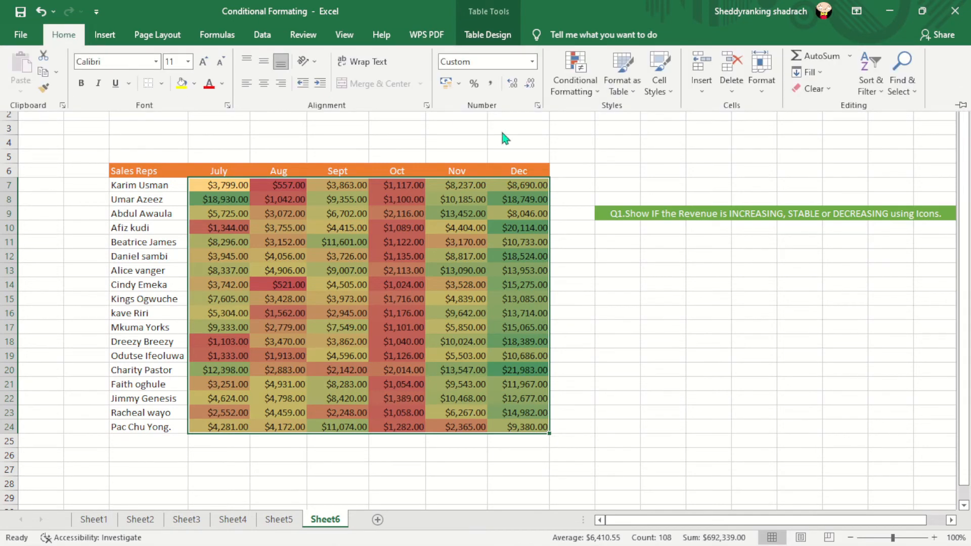
left_click(598, 90)
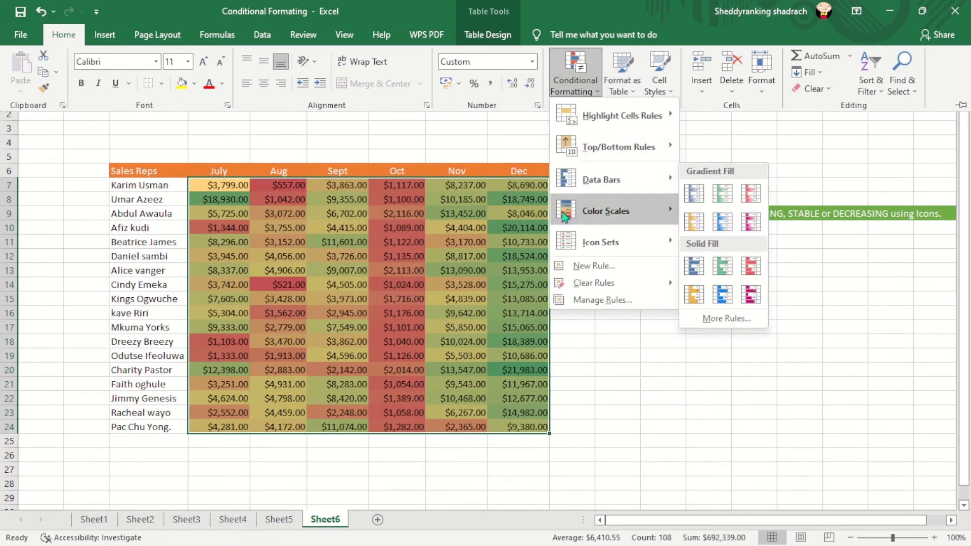
mouse_move(602, 245)
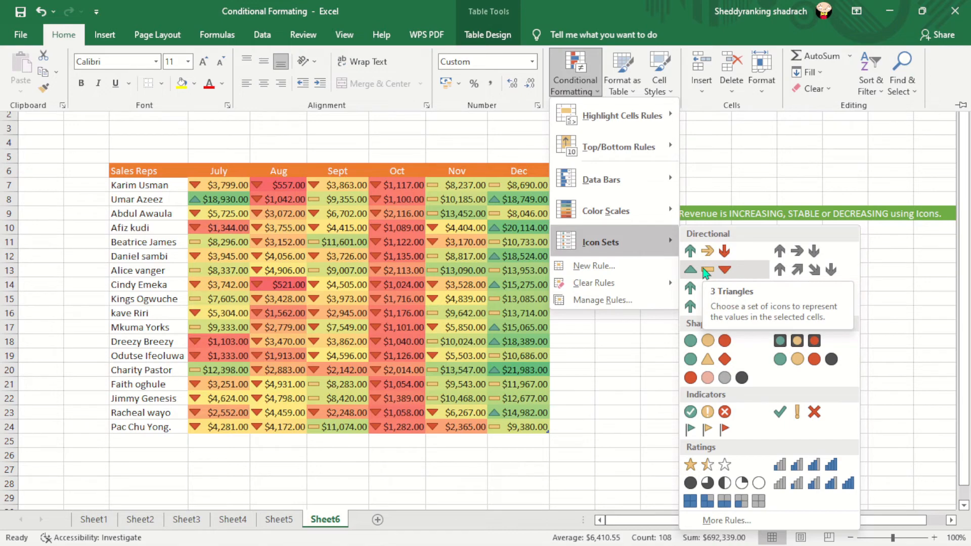
left_click(708, 271)
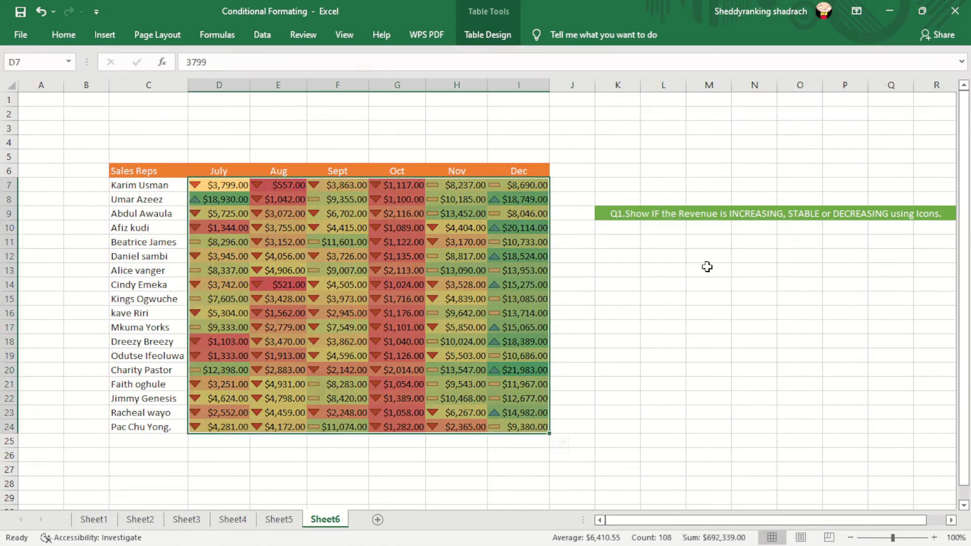
left_click(609, 270)
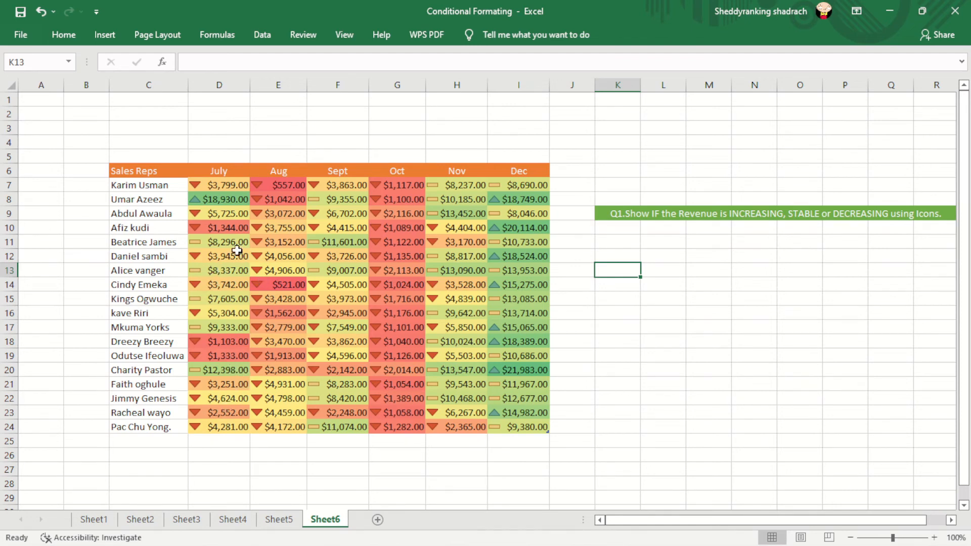
left_click(433, 289)
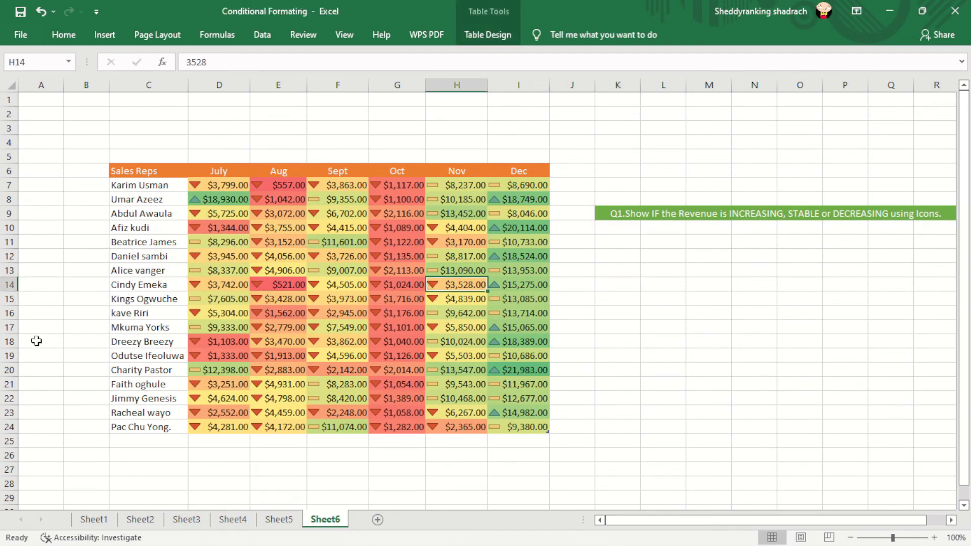
left_click(212, 302)
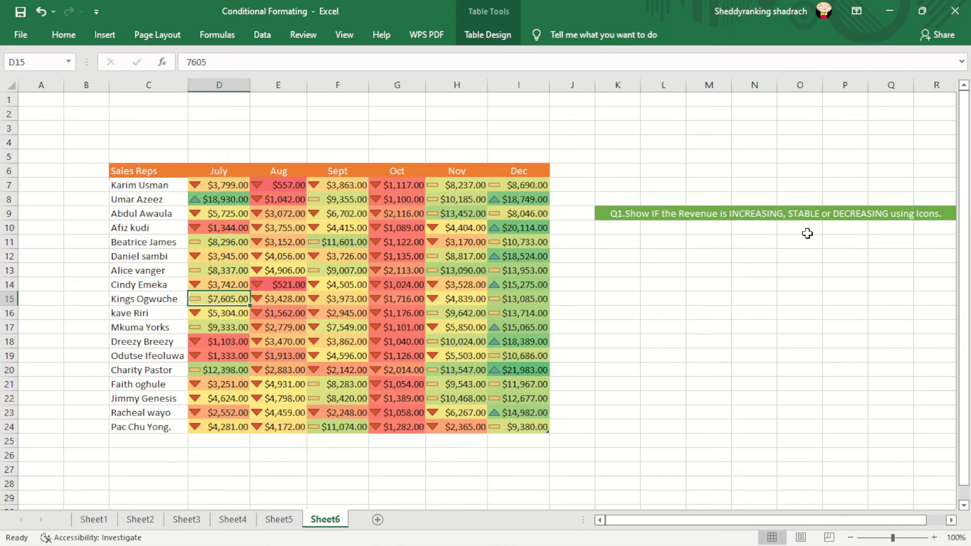
Step: Select the sales figures in D7:I24 and look through the highlight, data bar, color scale and icon set rule options
left_click(674, 338)
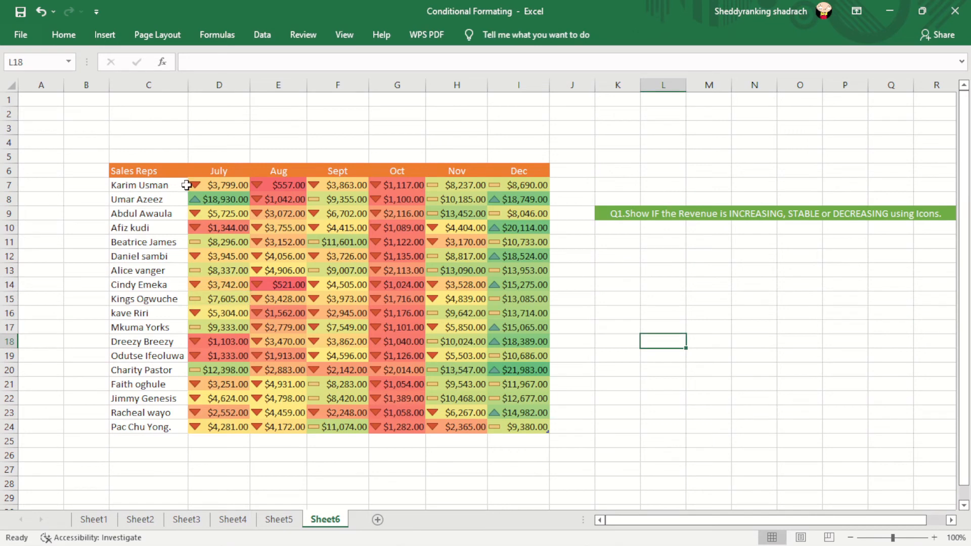
left_click_drag(189, 183, 543, 429)
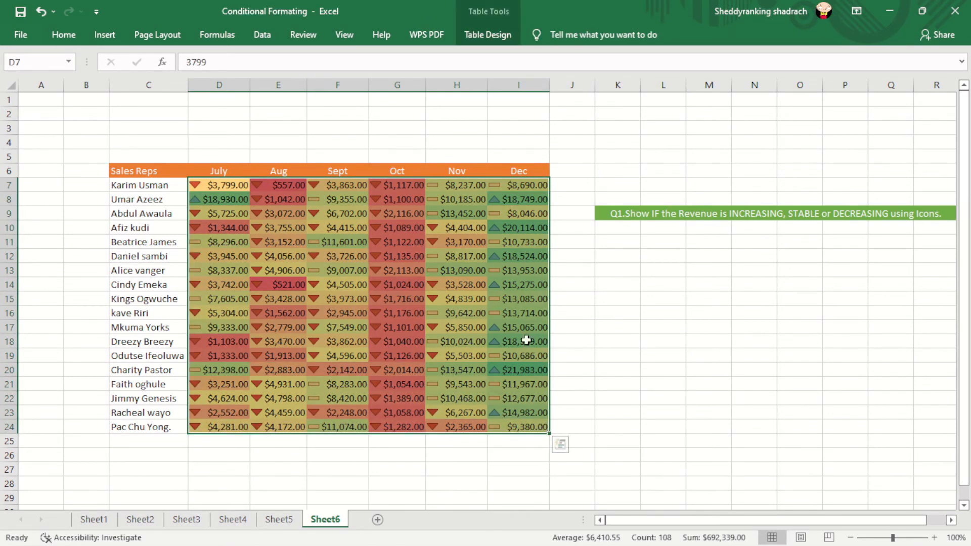
left_click(63, 34)
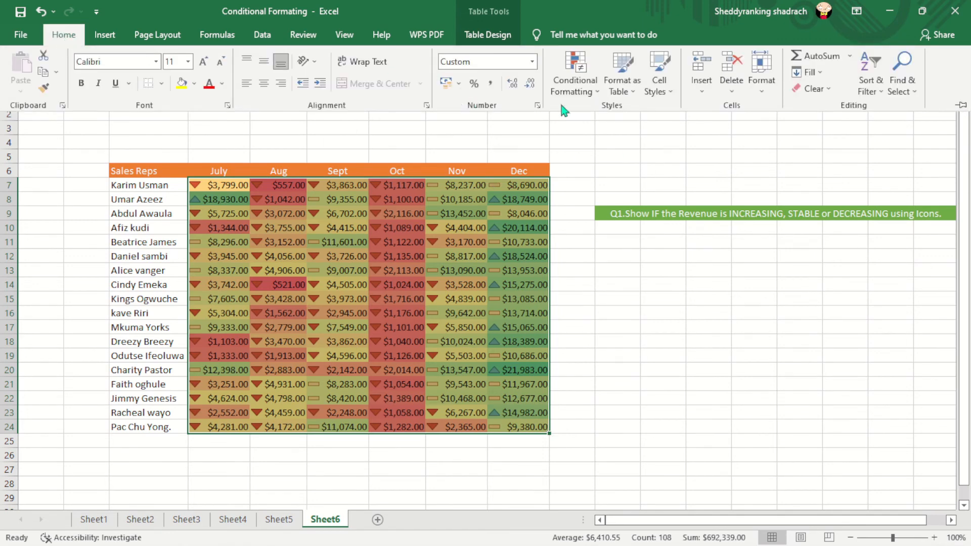
left_click(594, 100)
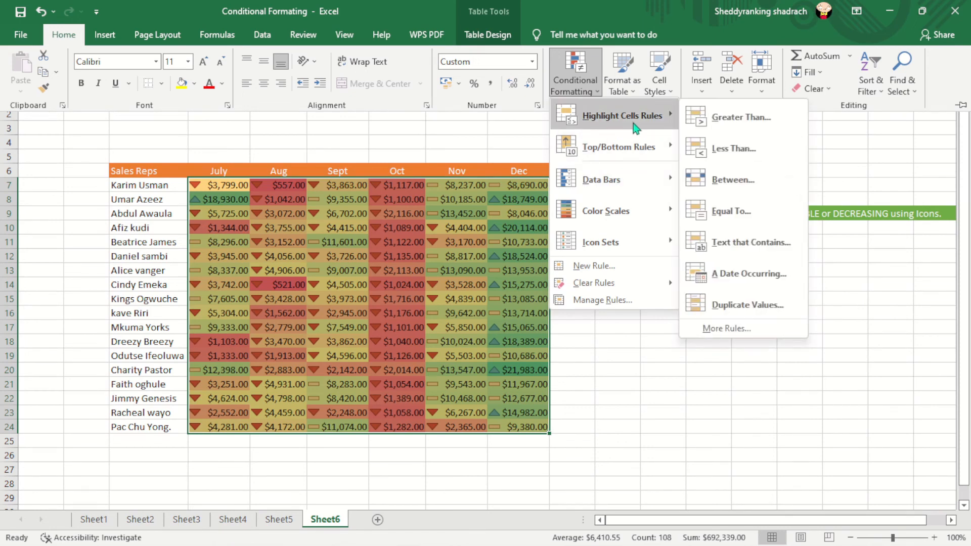
mouse_move(614, 157)
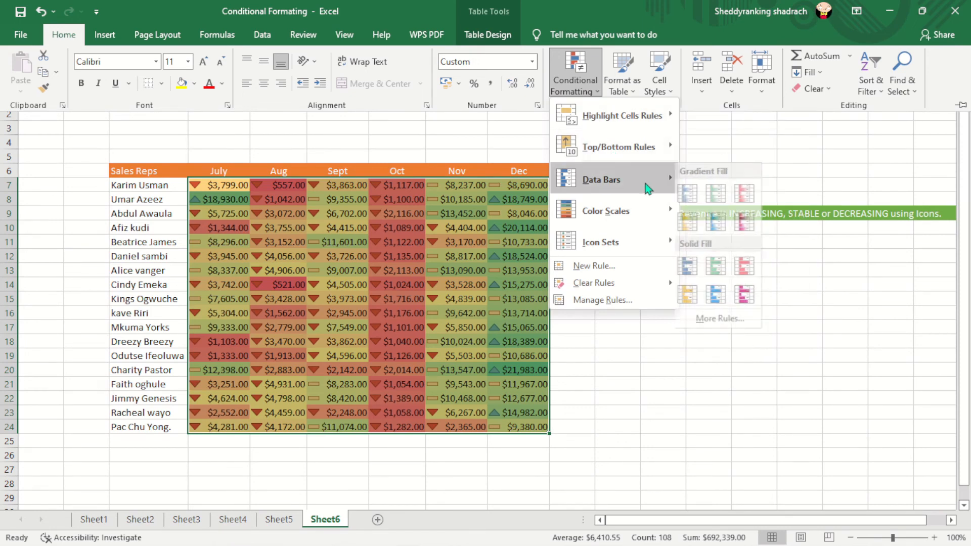
mouse_move(645, 207)
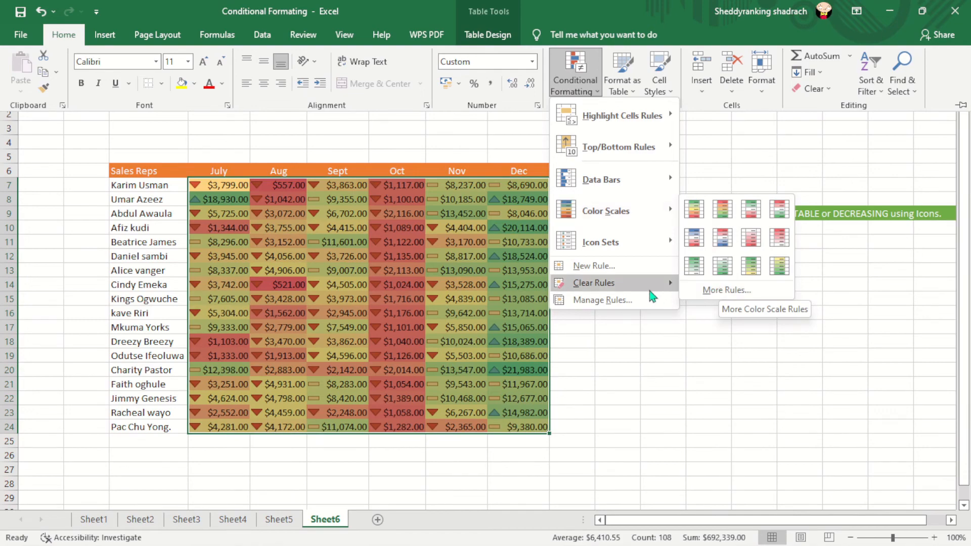
mouse_move(658, 243)
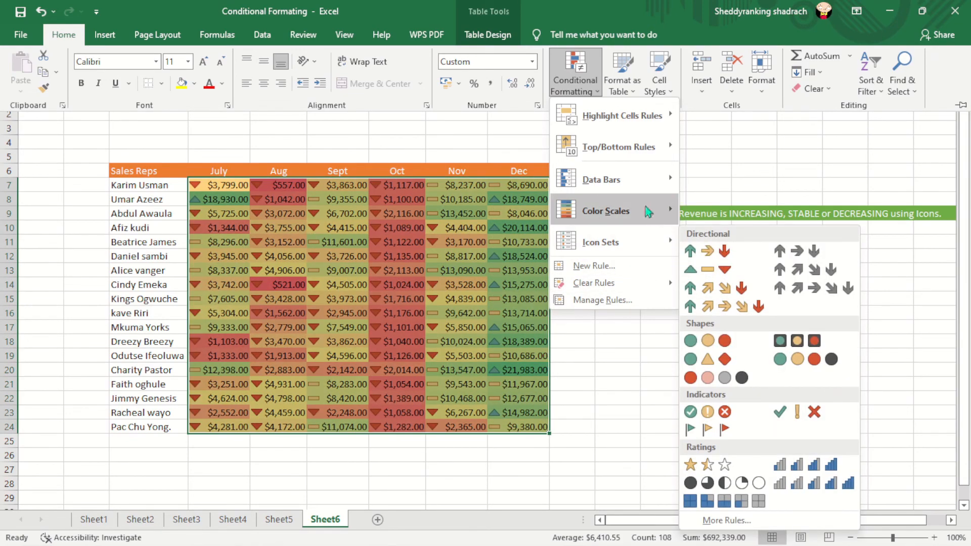
mouse_move(668, 115)
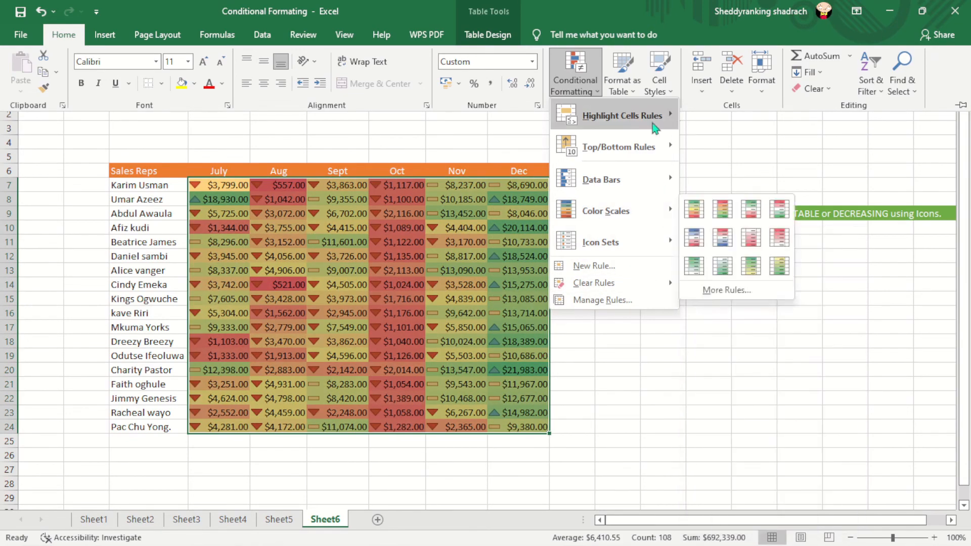
left_click(653, 339)
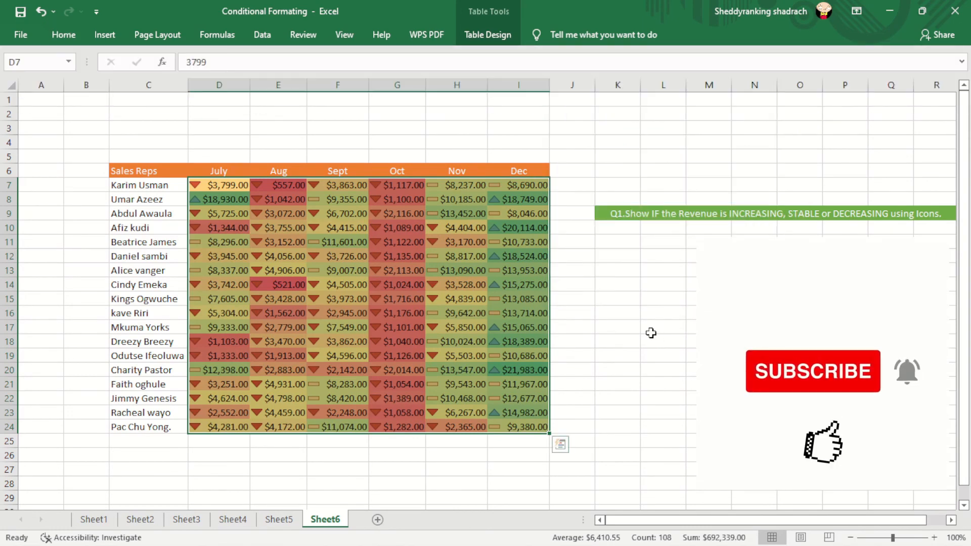
left_click(614, 324)
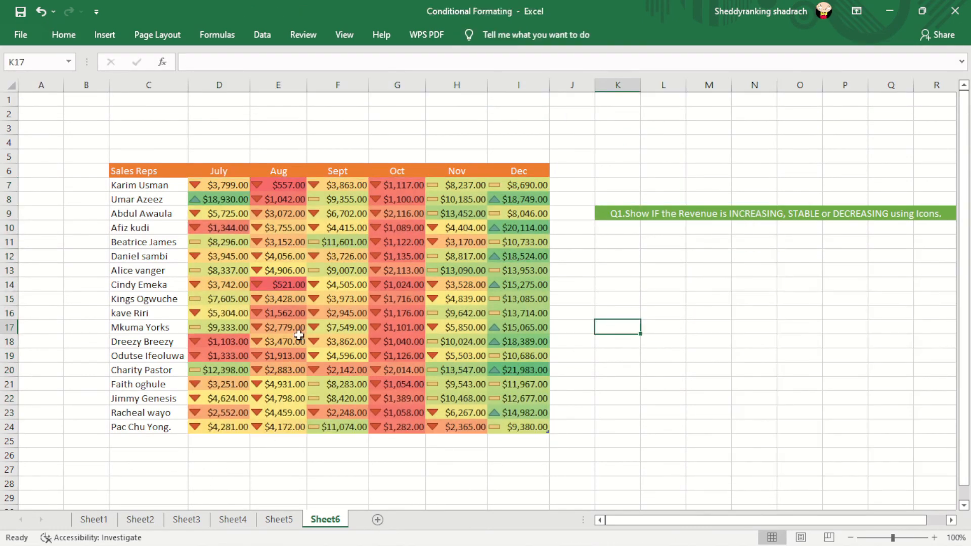
Step: Review the conditional formatting on each sheet from Sheet5 back to Sheet1 and return to Sheet6
left_click(293, 518)
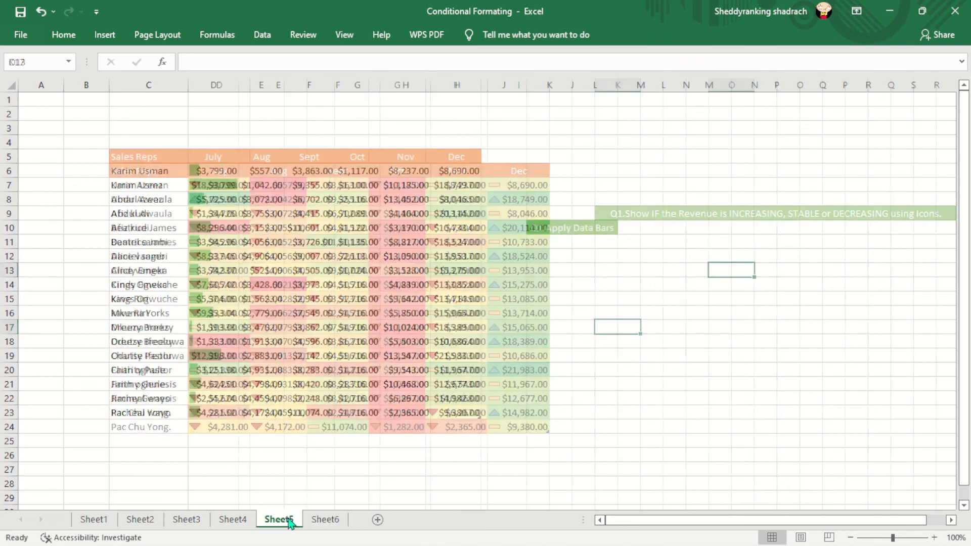
left_click(232, 521)
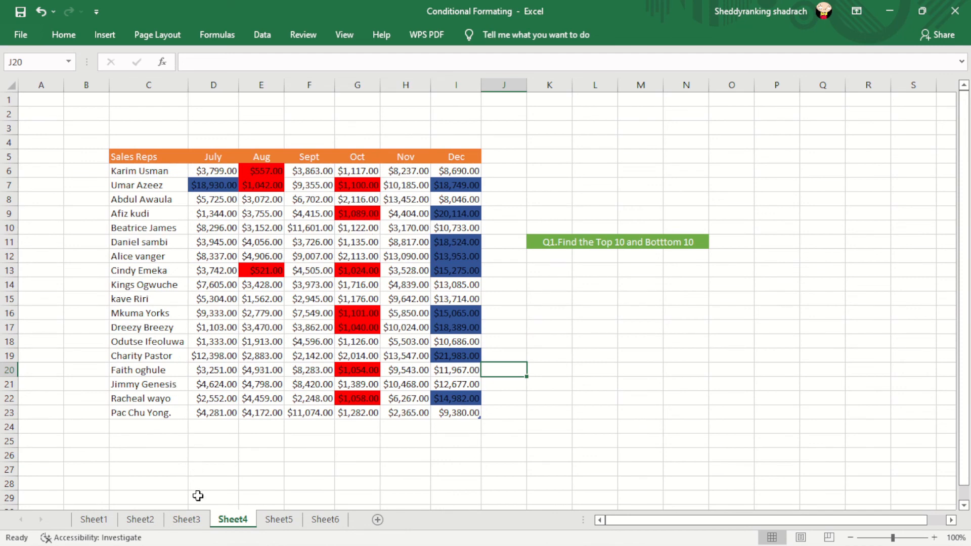
left_click(199, 521)
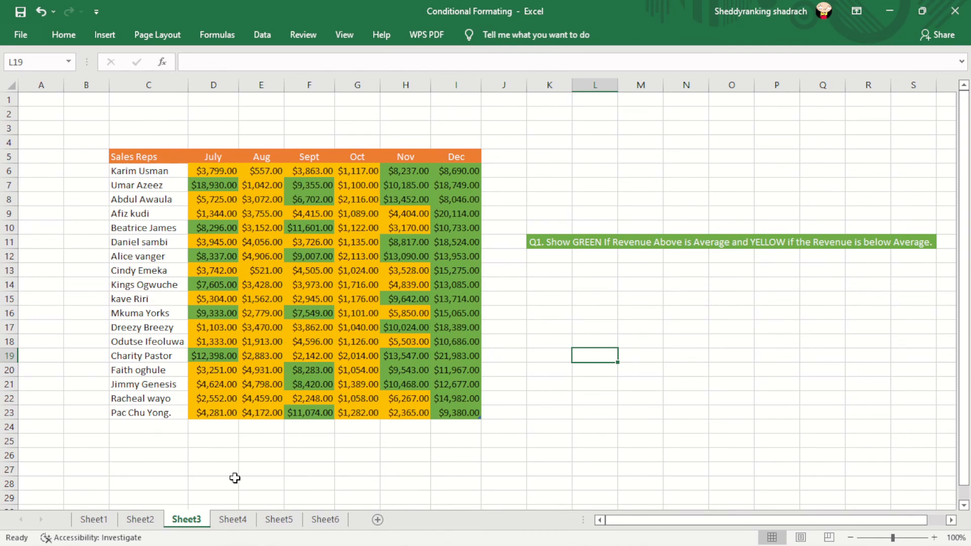
left_click(144, 520)
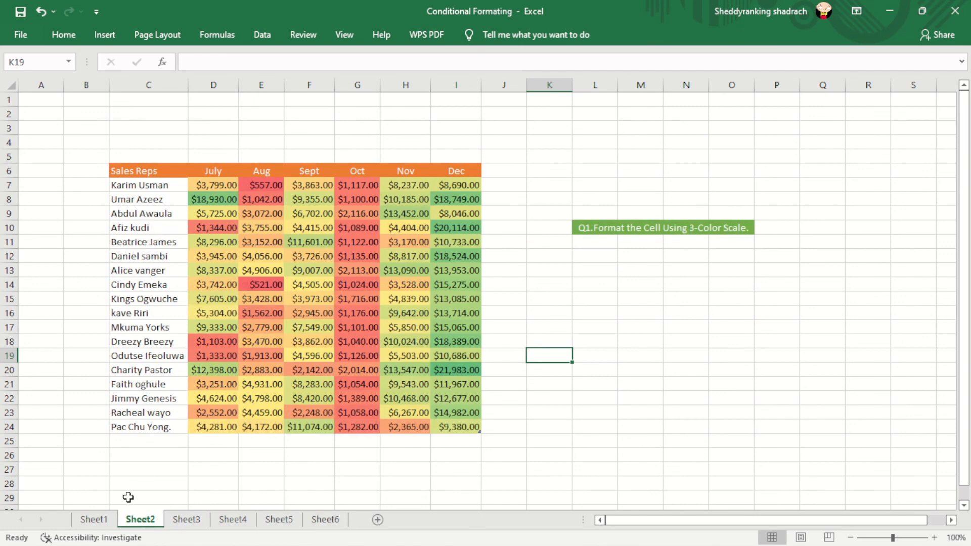
left_click(94, 521)
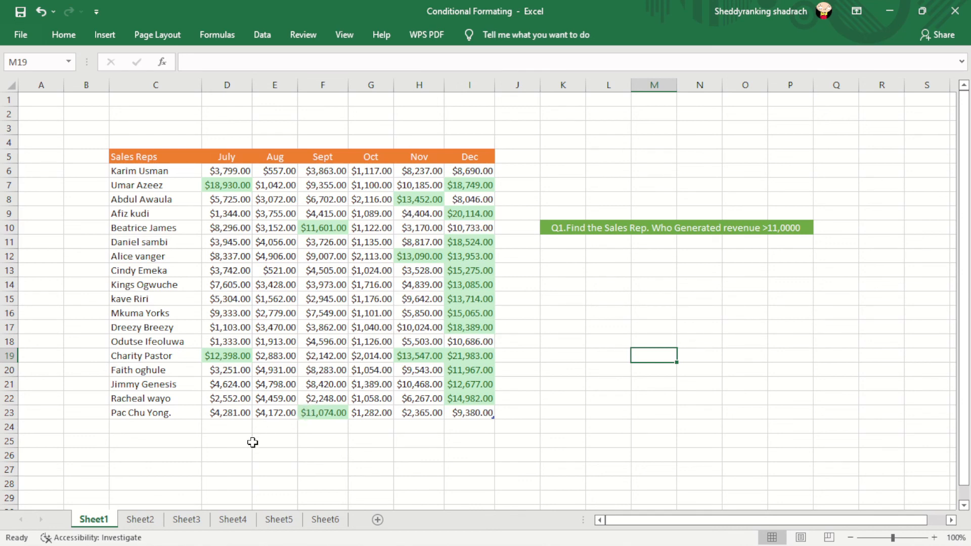
left_click(141, 519)
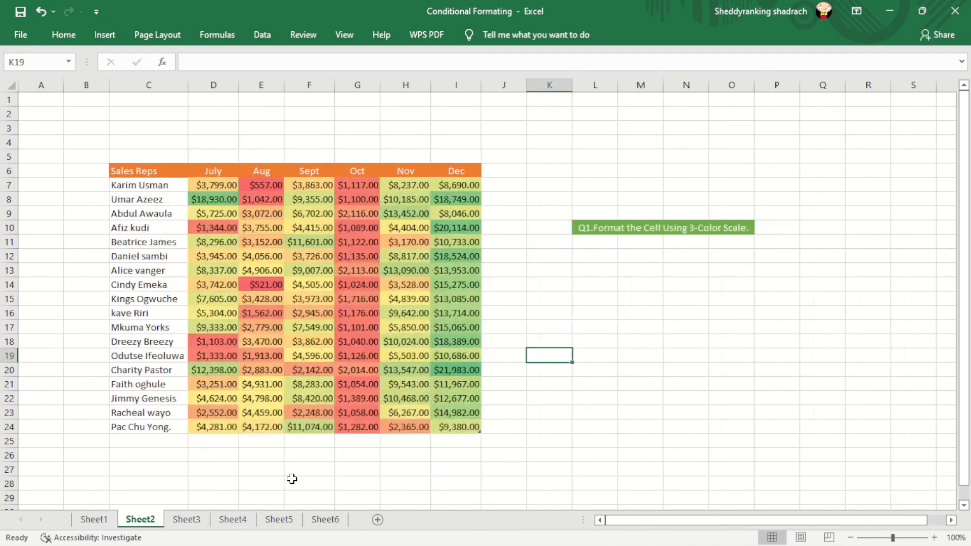
left_click(325, 519)
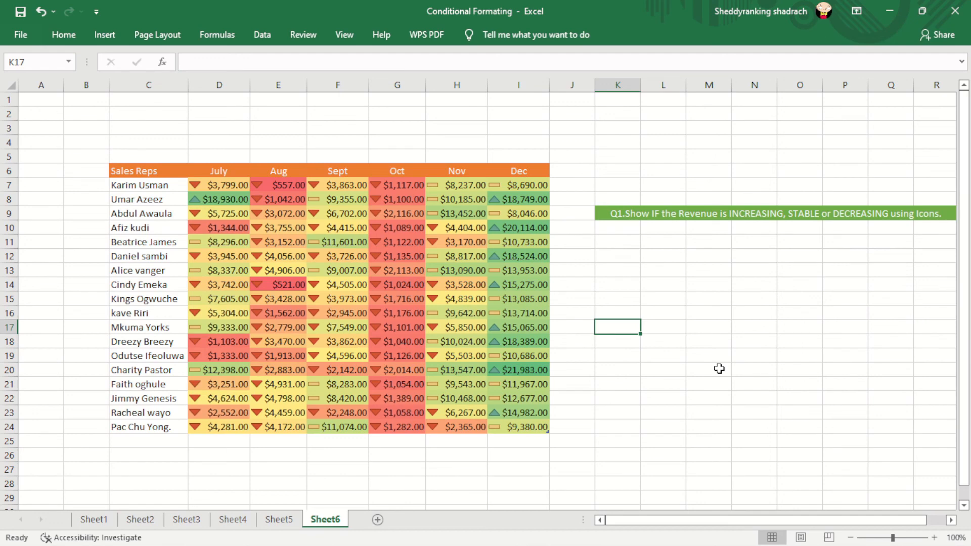
left_click(715, 342)
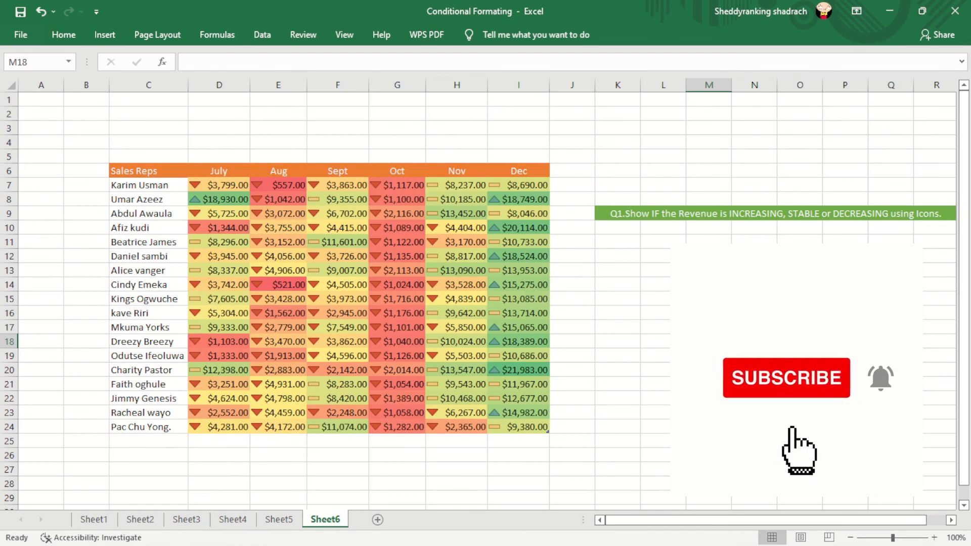
left_click(754, 257)
left_click(966, 257)
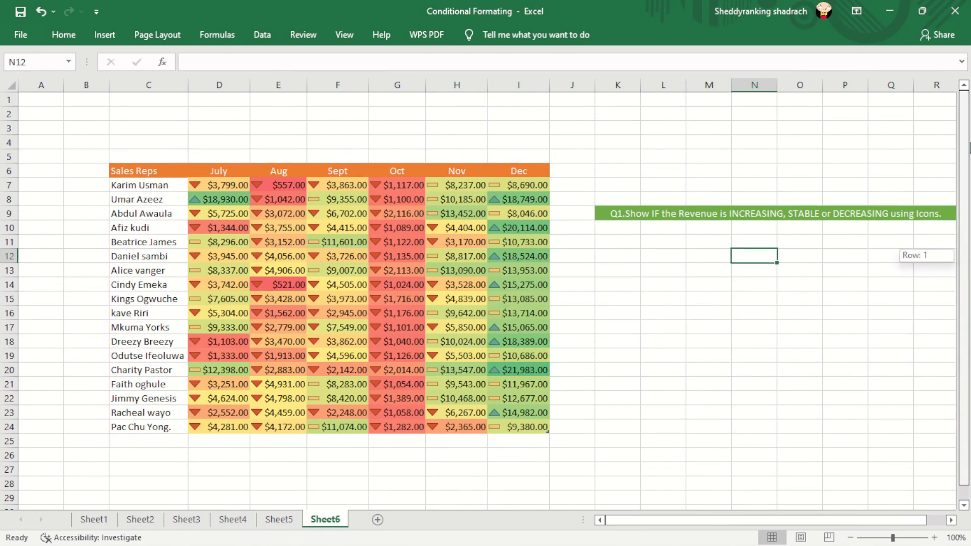